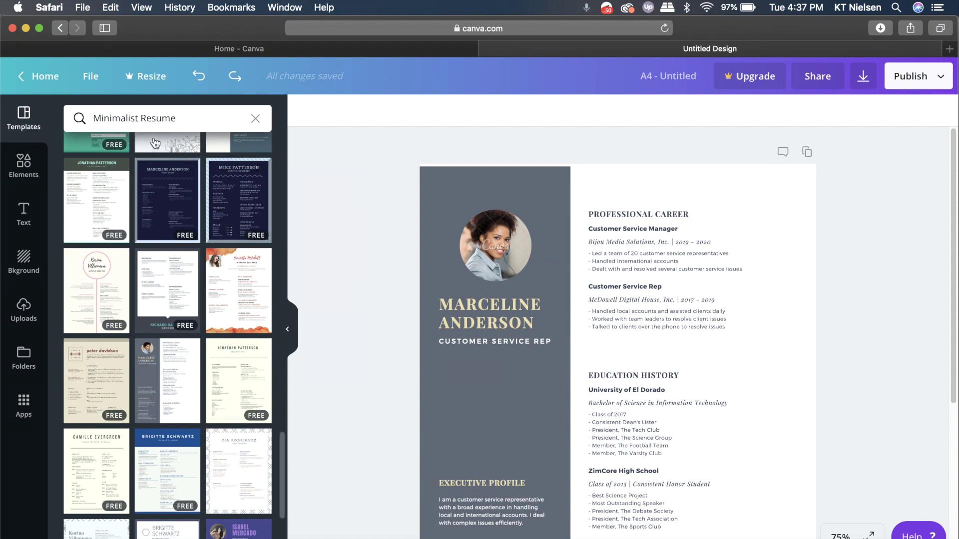
Step: Clear the template search, return to Canva home, and open the Create a design page
{"action": "left_click", "coordinate": [257, 120]}
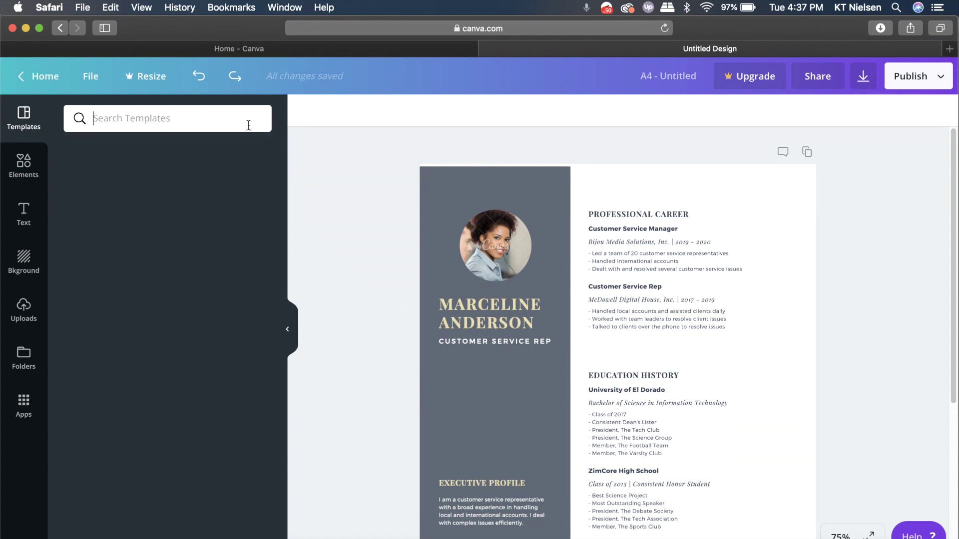
{"action": "left_click", "coordinate": [39, 77]}
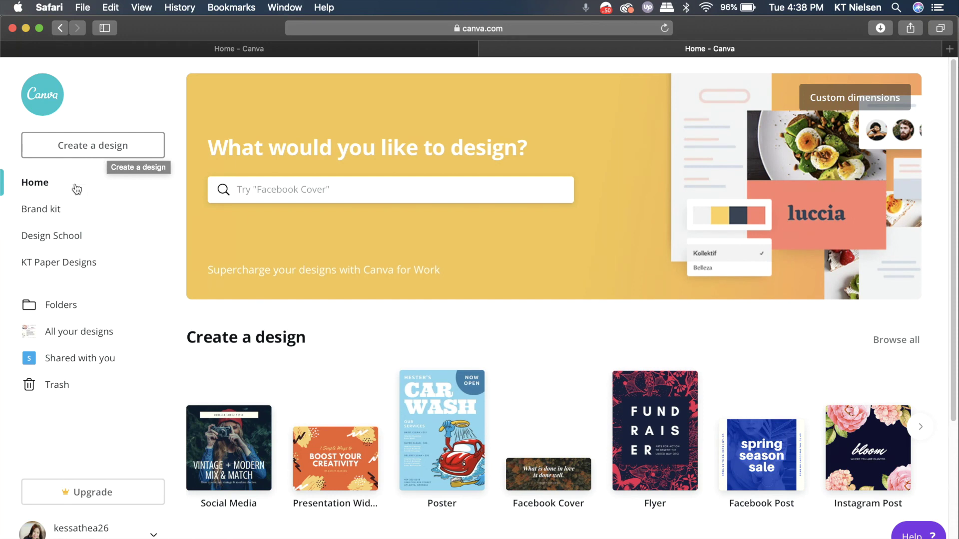
{"action": "left_click", "coordinate": [88, 150]}
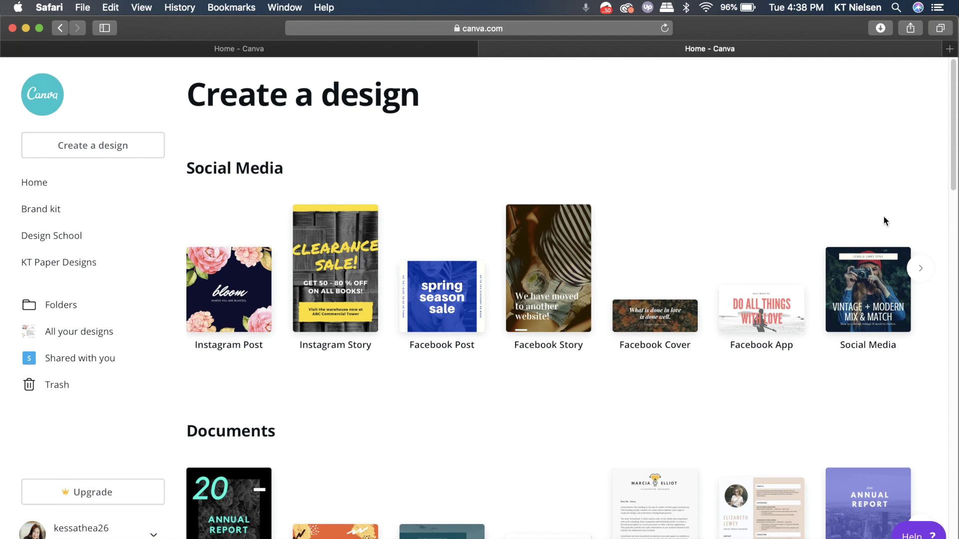
Step: Scroll the design types list down toward the Documents category
{"action": "scroll", "coordinate": [849, 249], "scroll_direction": "down", "scroll_amount": 5}
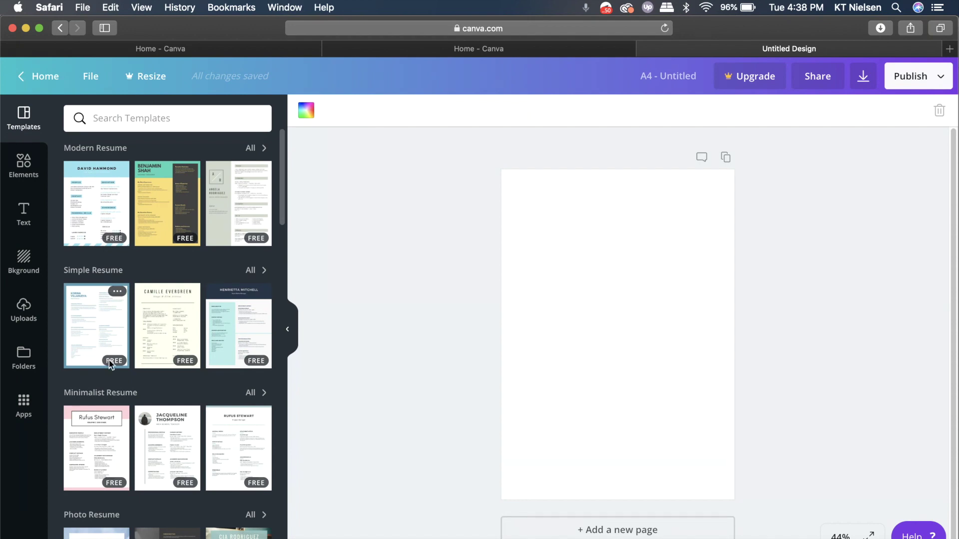
Step: Show all Minimalist Resume templates and apply the grey Marceline Anderson template
{"action": "left_click", "coordinate": [253, 395]}
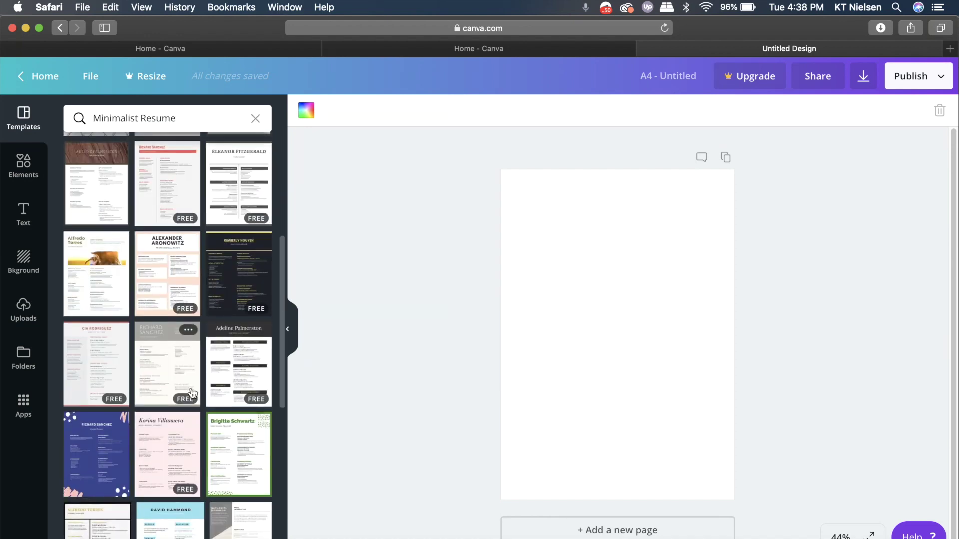
{"action": "scroll", "coordinate": [192, 393], "scroll_direction": "down", "scroll_amount": 3}
{"action": "scroll", "coordinate": [193, 394], "scroll_direction": "down", "scroll_amount": 3}
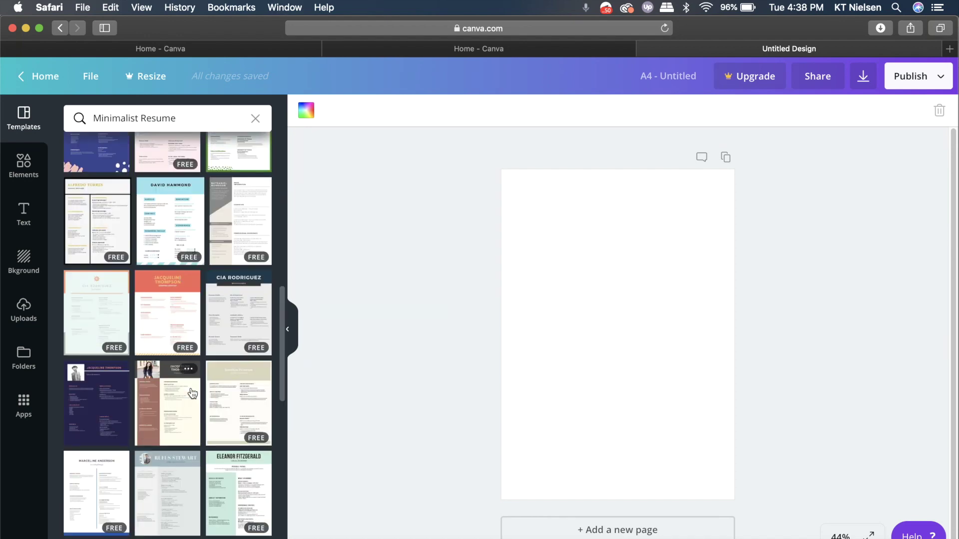
{"action": "scroll", "coordinate": [192, 393], "scroll_direction": "down", "scroll_amount": 3}
{"action": "scroll", "coordinate": [192, 393], "scroll_direction": "down", "scroll_amount": 2}
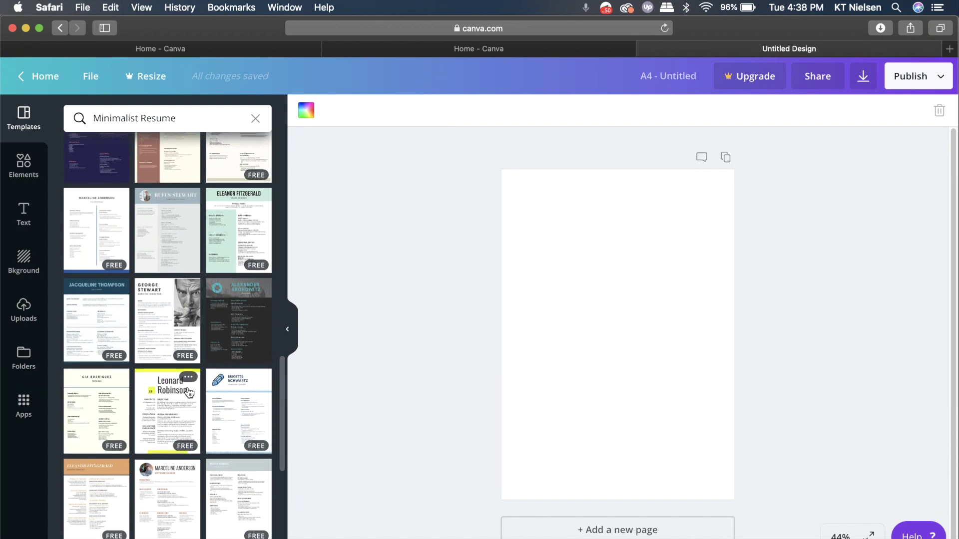
{"action": "scroll", "coordinate": [219, 429], "scroll_direction": "down", "scroll_amount": 10}
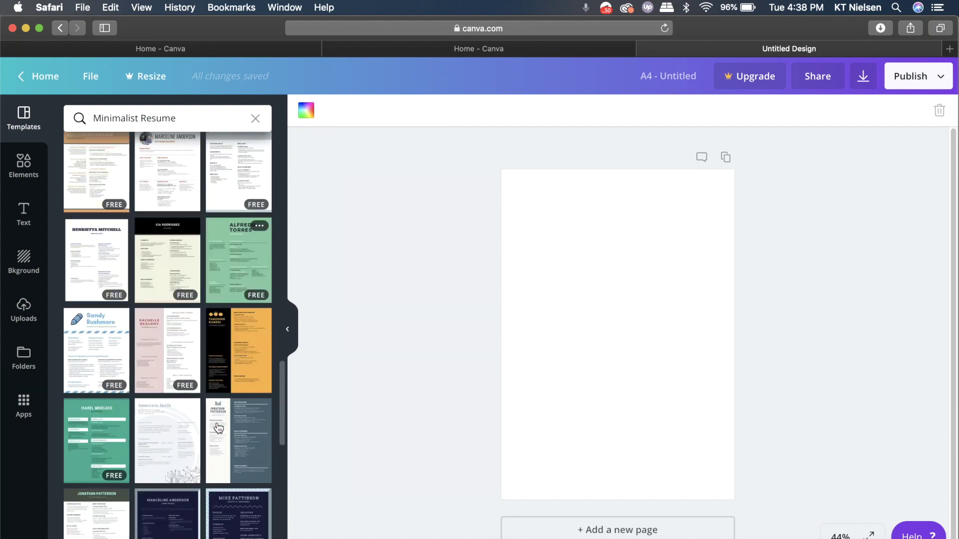
{"action": "scroll", "coordinate": [218, 428], "scroll_direction": "down", "scroll_amount": 2}
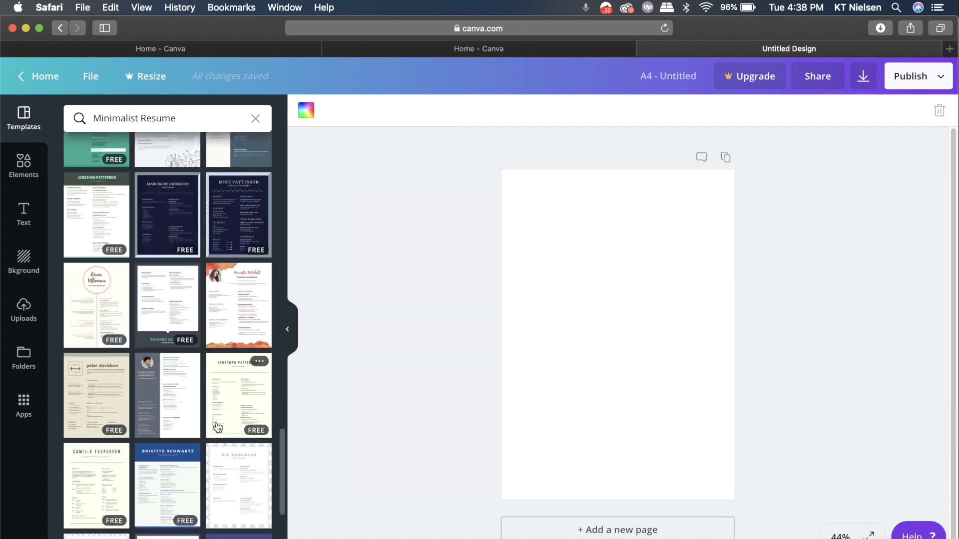
{"action": "left_click", "coordinate": [177, 382]}
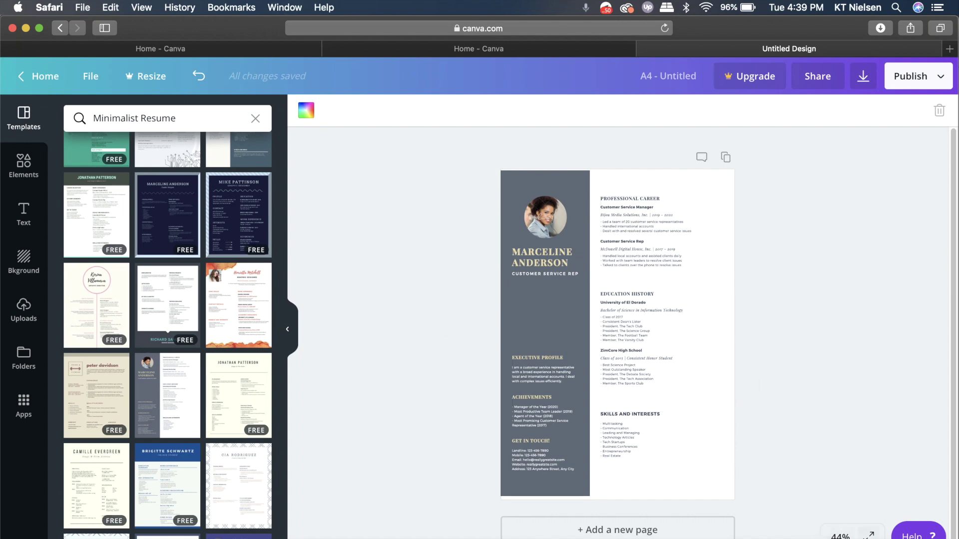
{"action": "left_click", "coordinate": [840, 536]}
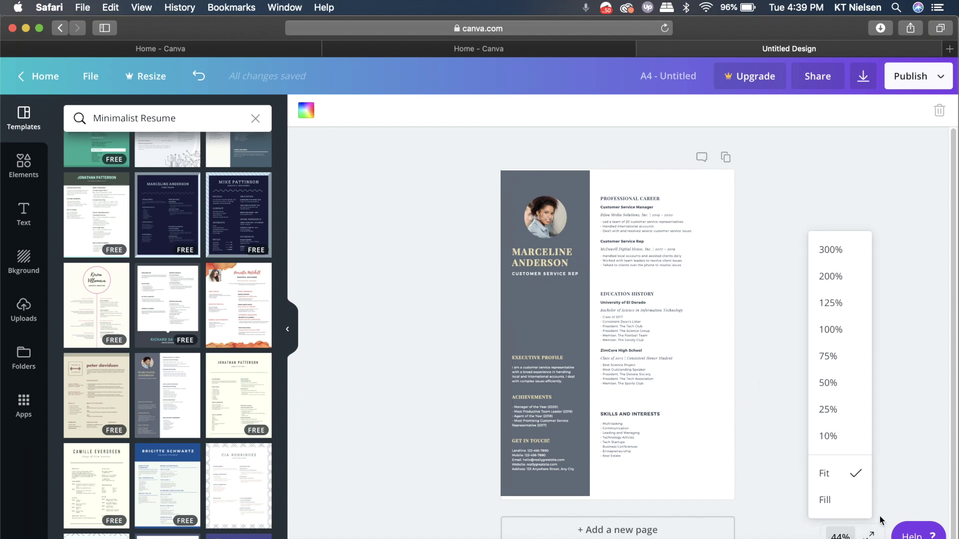
Step: Zoom the resume page to 75%, then up to 100%
{"action": "left_click", "coordinate": [837, 359]}
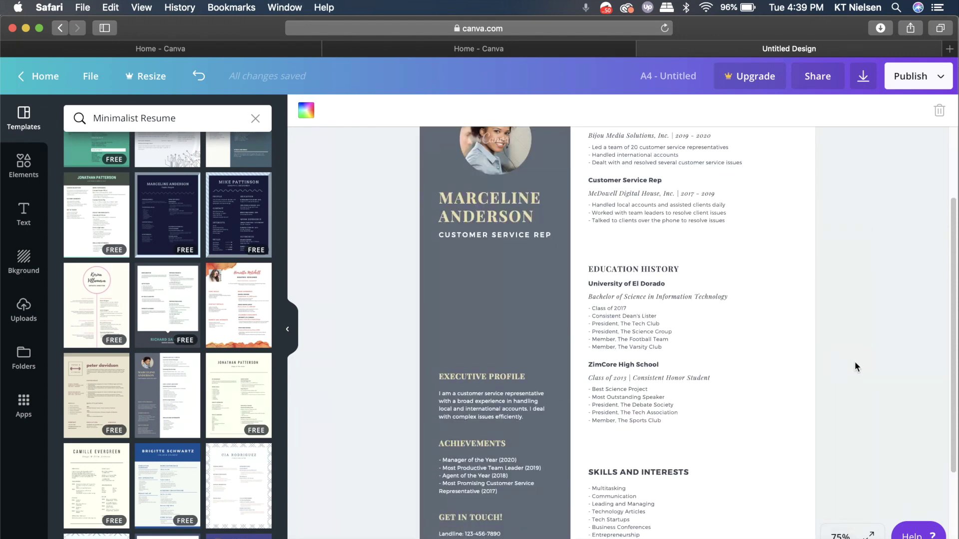
{"action": "left_click", "coordinate": [843, 532]}
{"action": "left_click", "coordinate": [844, 332]}
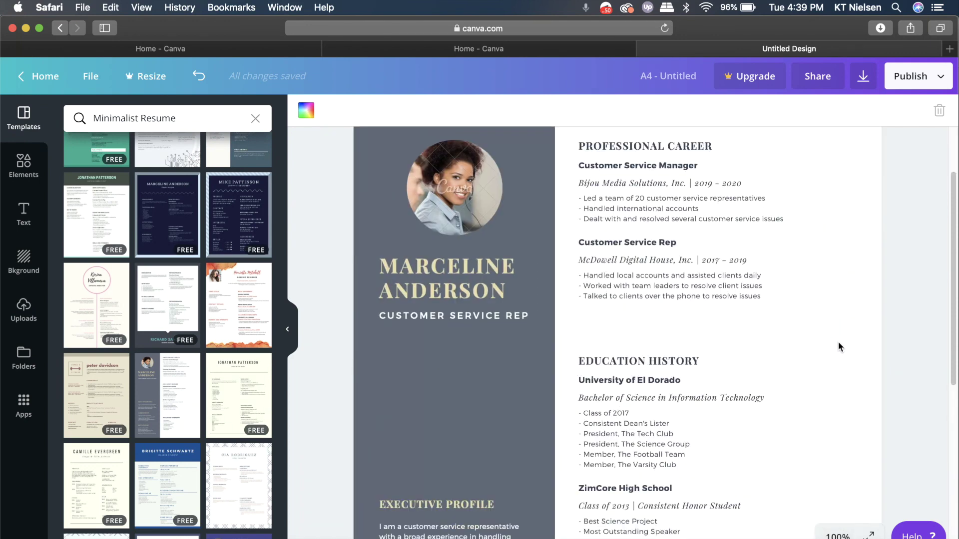
{"action": "scroll", "coordinate": [814, 350], "scroll_direction": "up", "scroll_amount": 3}
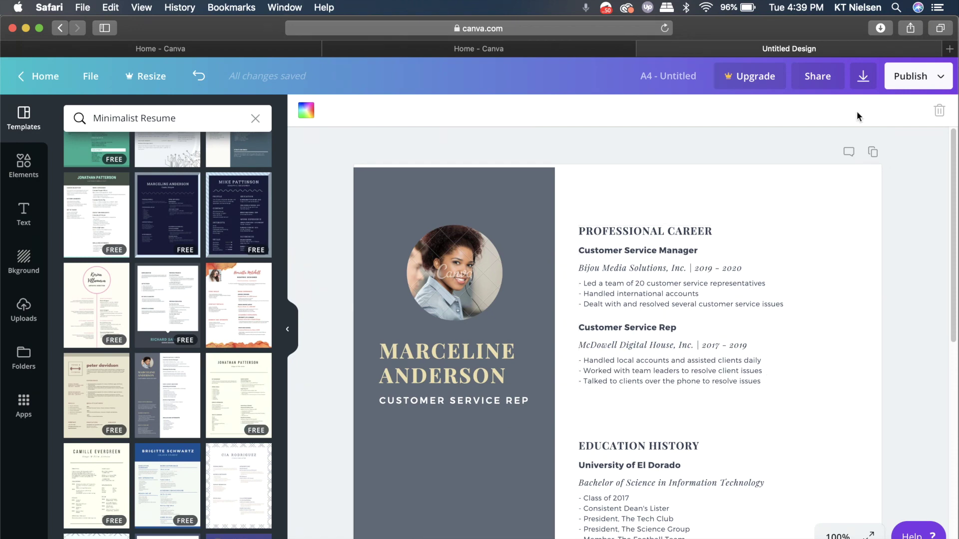
Step: Replace the 'Untitled' design title with 'Resume Marceline'
{"action": "left_click", "coordinate": [644, 75]}
{"action": "key", "text": "BackSpace"}
{"action": "type", "text": "Resume"}
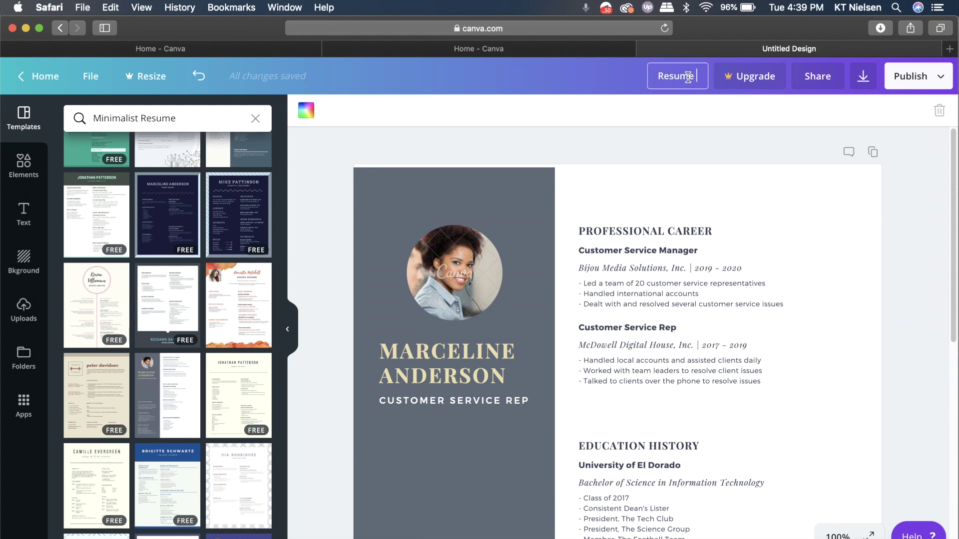
{"action": "type", "text": " Marceline"}
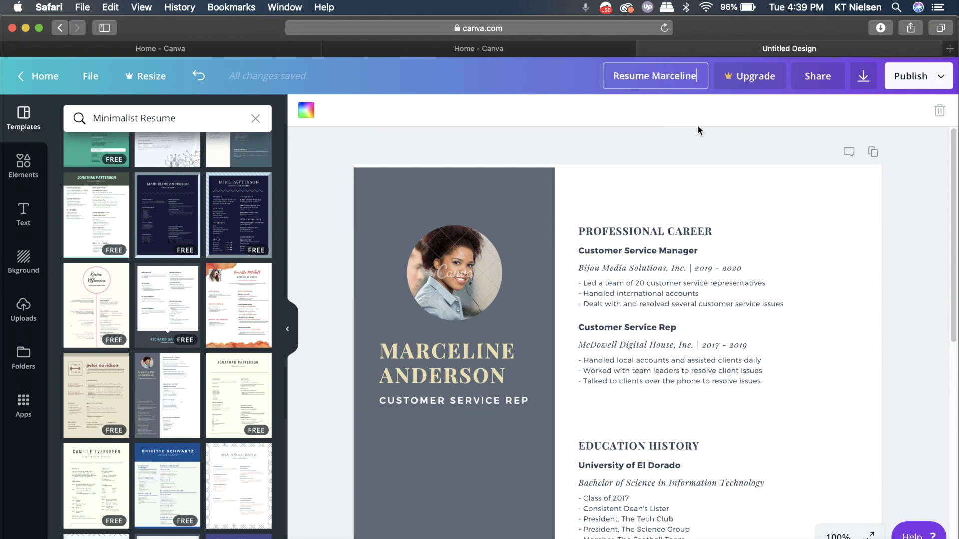
{"action": "left_click", "coordinate": [694, 142]}
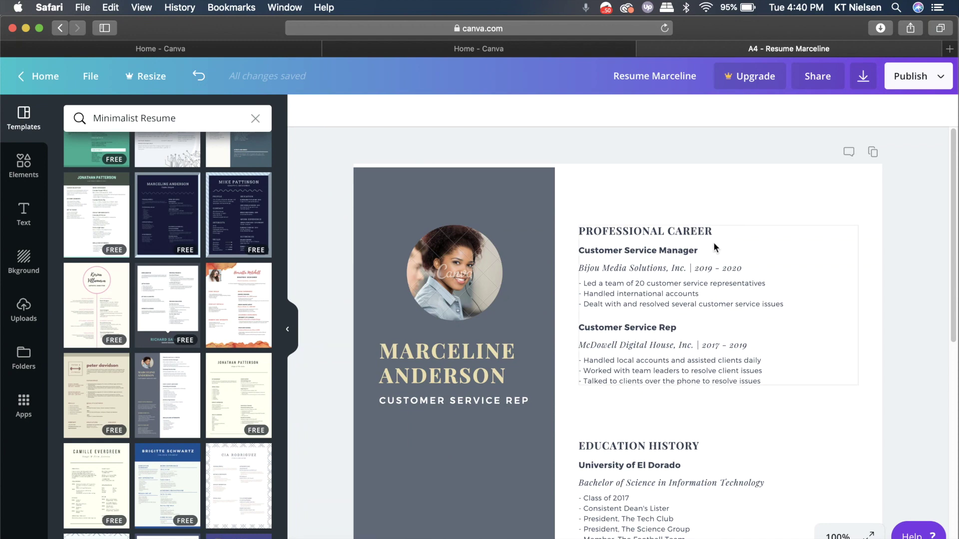
{"action": "scroll", "coordinate": [712, 242], "scroll_direction": "down", "scroll_amount": 5}
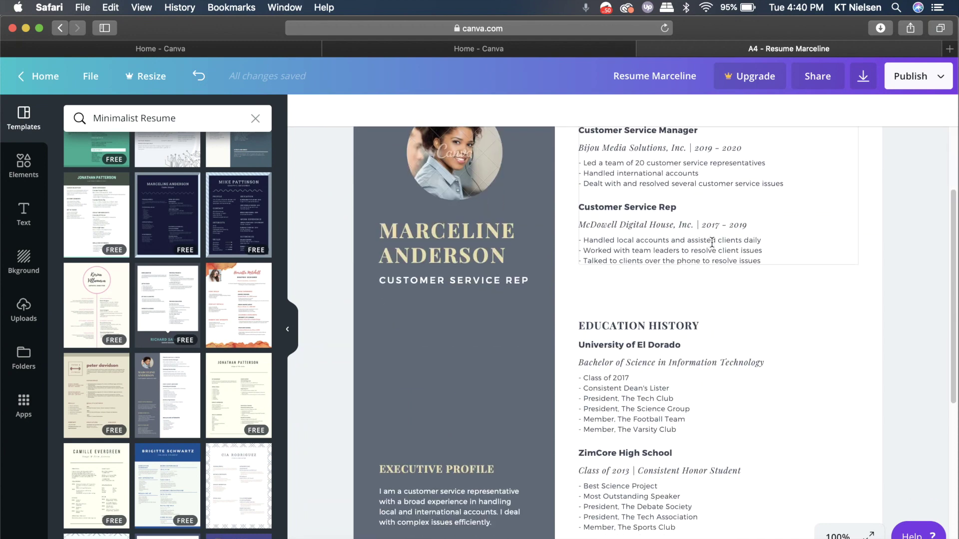
{"action": "scroll", "coordinate": [712, 199], "scroll_direction": "up", "scroll_amount": 4}
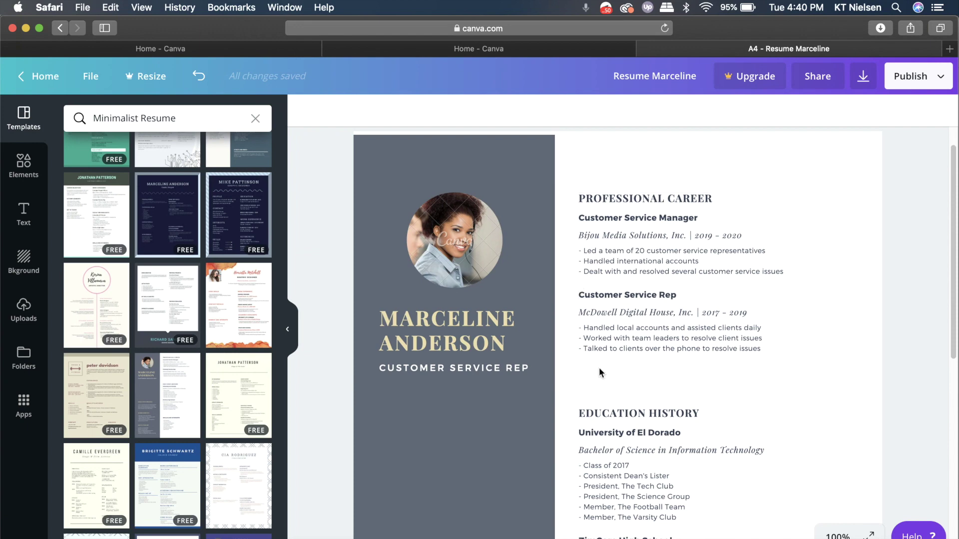
{"action": "scroll", "coordinate": [648, 356], "scroll_direction": "down", "scroll_amount": 5}
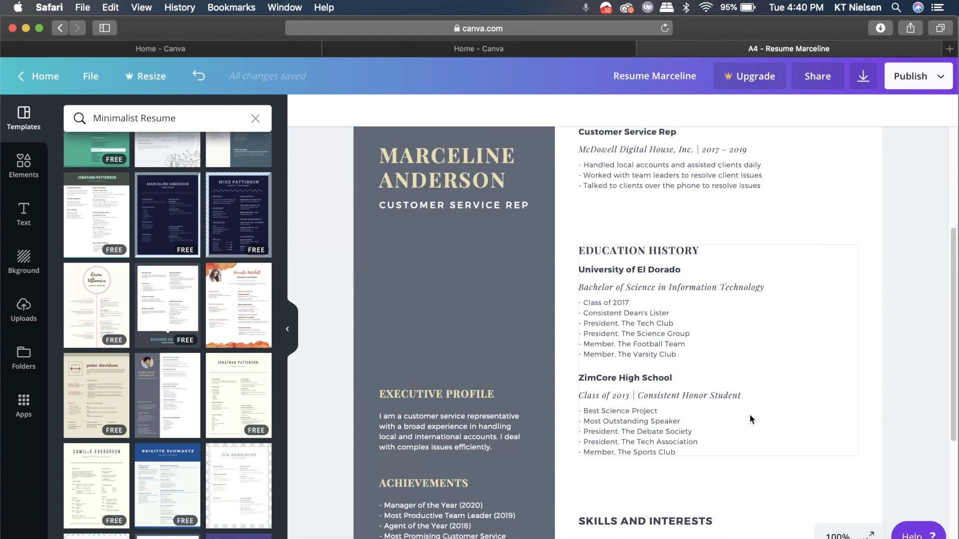
{"action": "scroll", "coordinate": [749, 414], "scroll_direction": "up", "scroll_amount": 5}
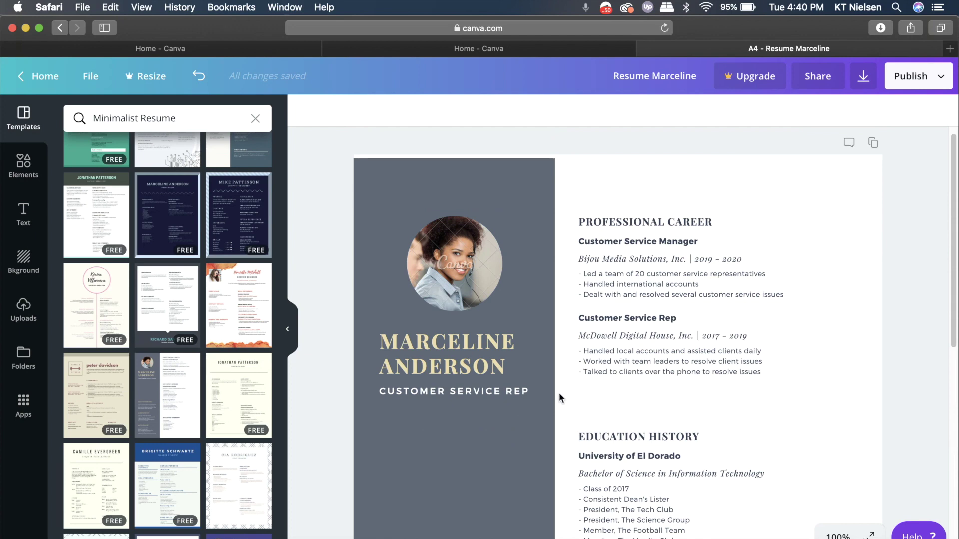
{"action": "scroll", "coordinate": [633, 397], "scroll_direction": "down", "scroll_amount": 2}
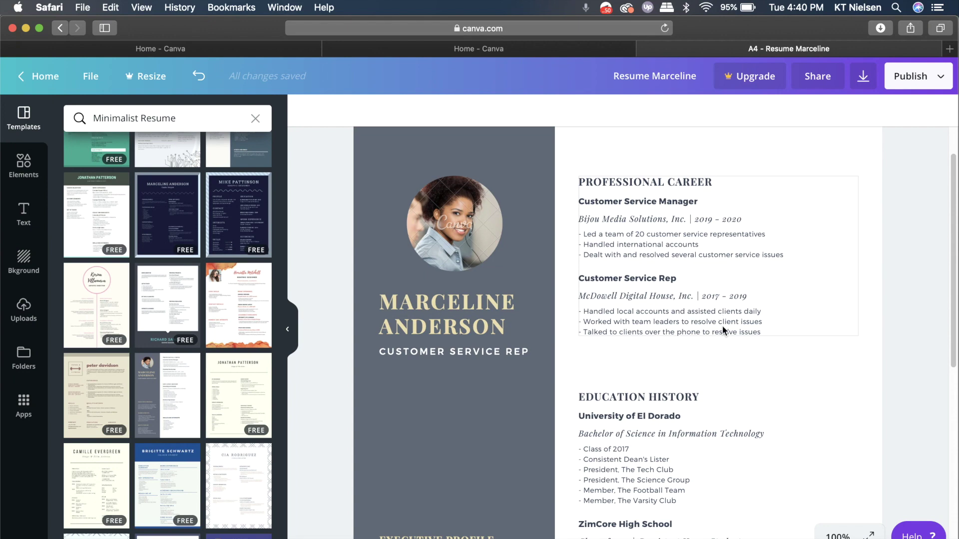
{"action": "scroll", "coordinate": [723, 327], "scroll_direction": "down", "scroll_amount": 5}
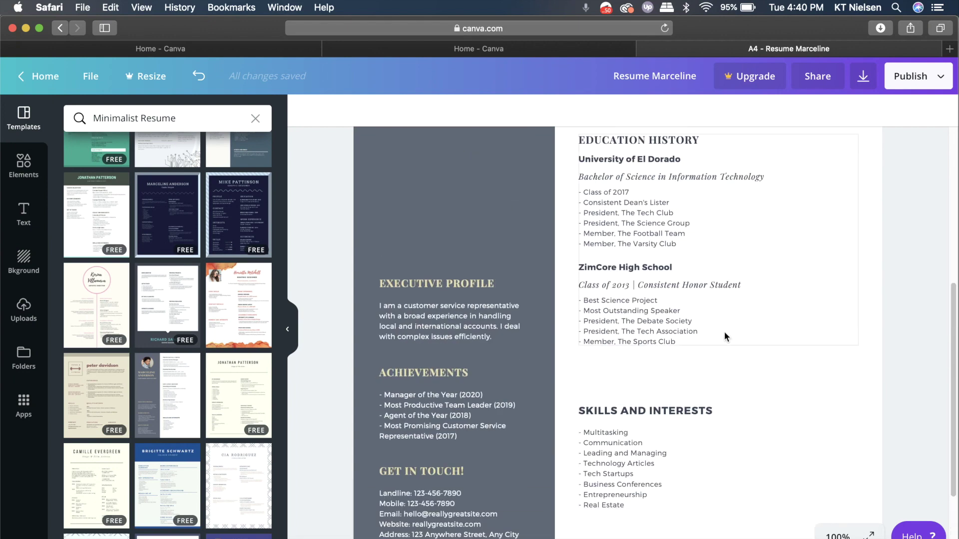
{"action": "scroll", "coordinate": [691, 427], "scroll_direction": "down", "scroll_amount": 1}
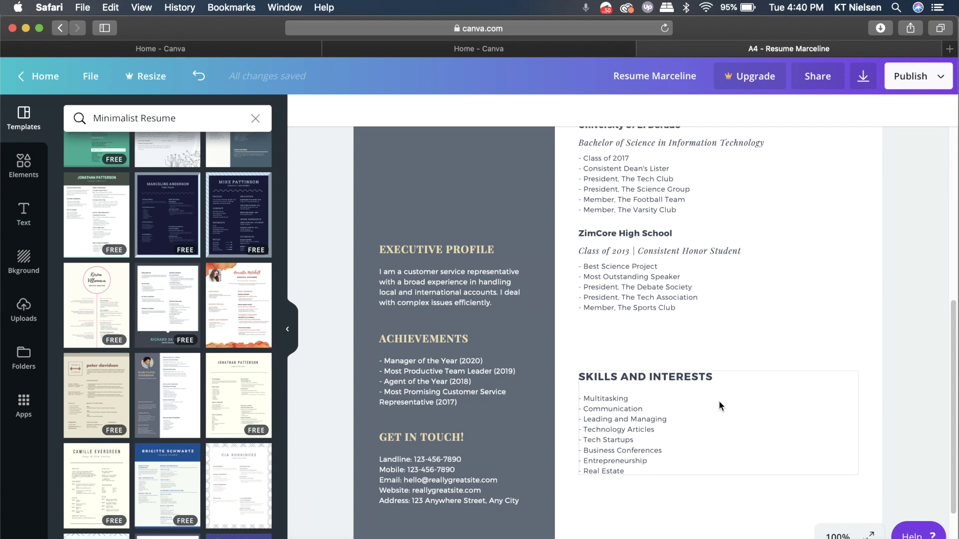
{"action": "scroll", "coordinate": [718, 400], "scroll_direction": "up", "scroll_amount": 1}
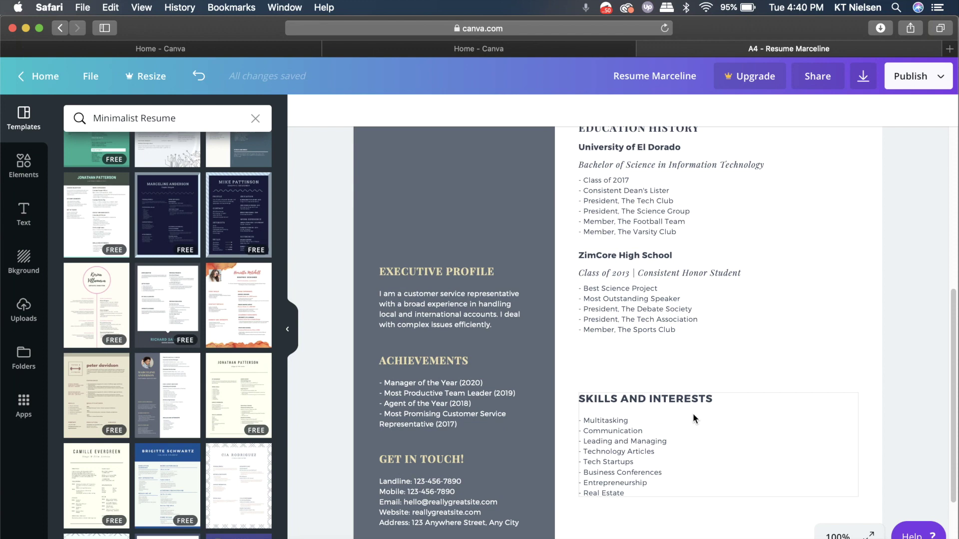
{"action": "scroll", "coordinate": [693, 412], "scroll_direction": "up", "scroll_amount": 4}
{"action": "scroll", "coordinate": [681, 475], "scroll_direction": "down", "scroll_amount": 3}
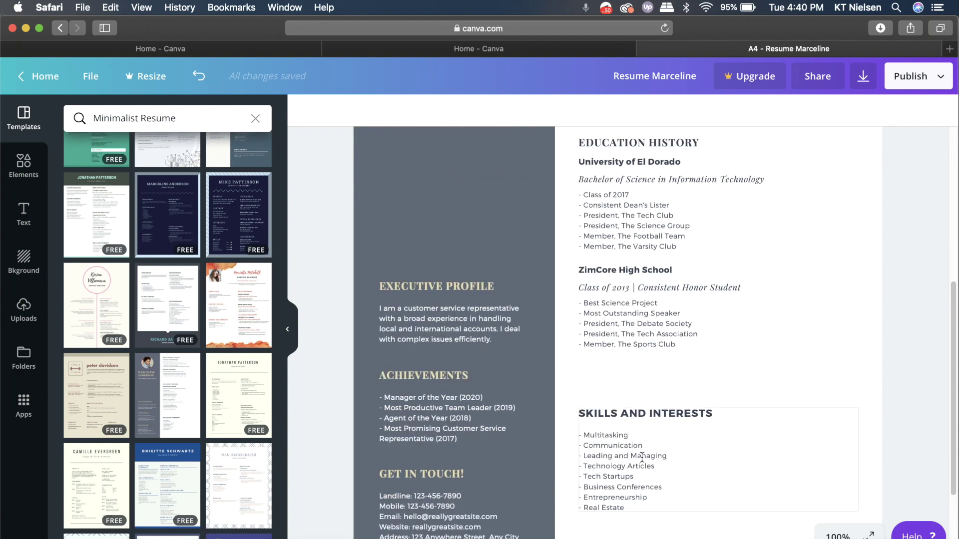
{"action": "scroll", "coordinate": [641, 457], "scroll_direction": "up", "scroll_amount": 7}
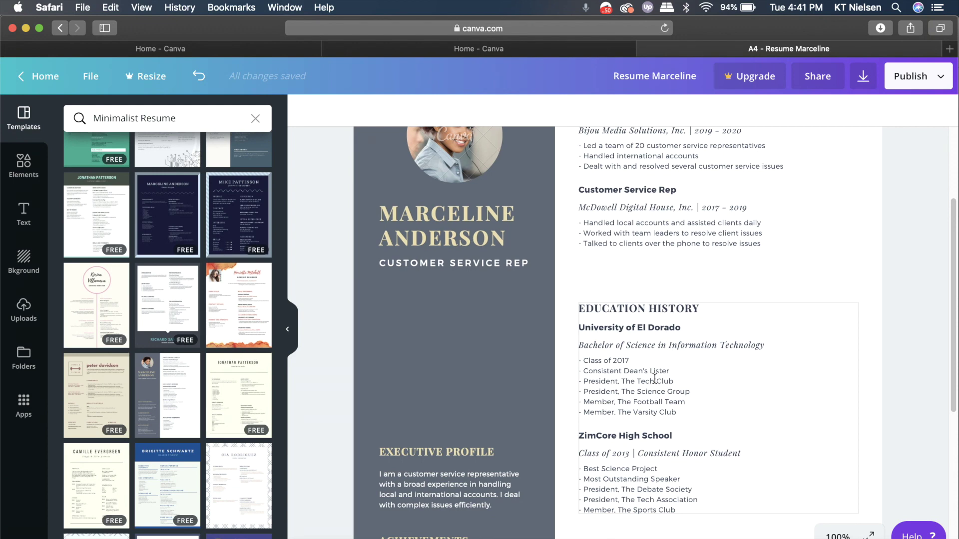
{"action": "scroll", "coordinate": [638, 358], "scroll_direction": "up", "scroll_amount": 3}
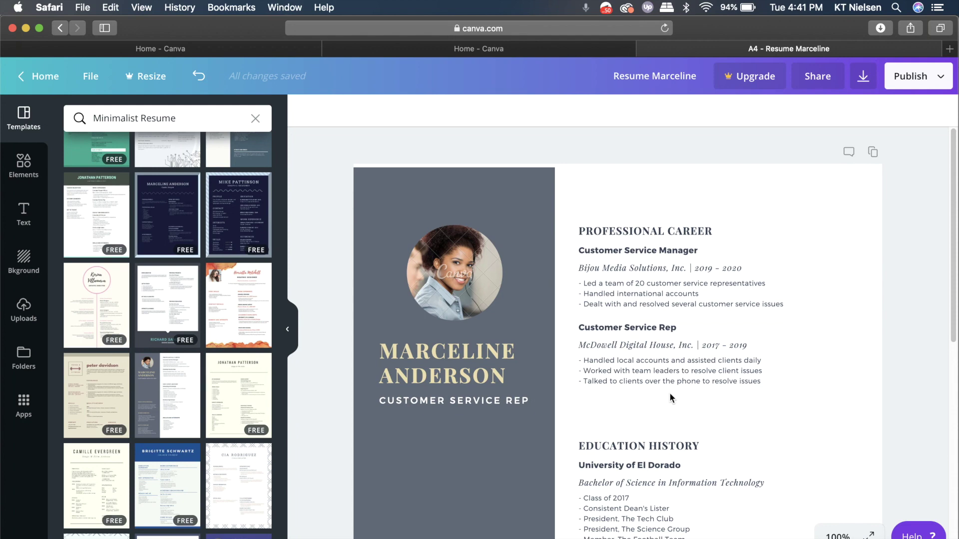
{"action": "scroll", "coordinate": [669, 393], "scroll_direction": "down", "scroll_amount": 2}
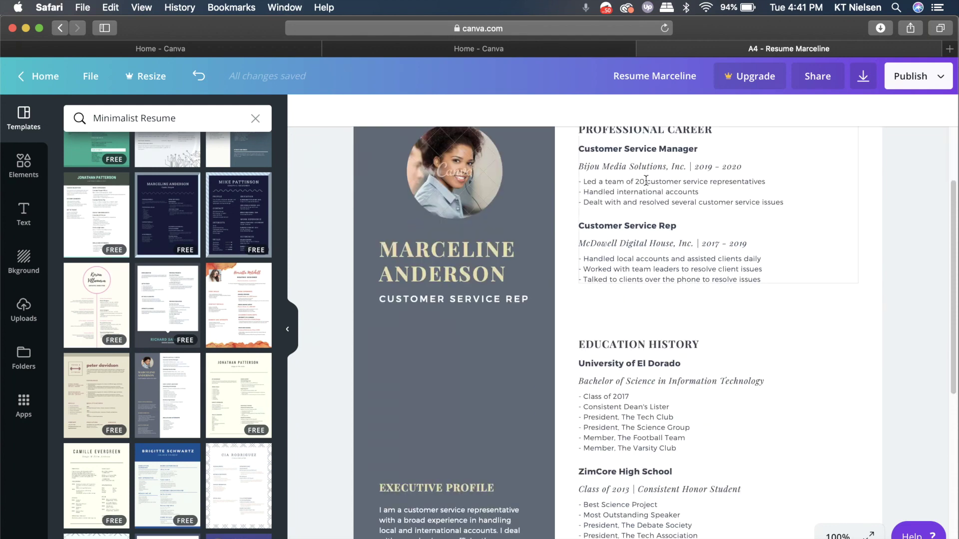
{"action": "scroll", "coordinate": [671, 302], "scroll_direction": "up", "scroll_amount": 2}
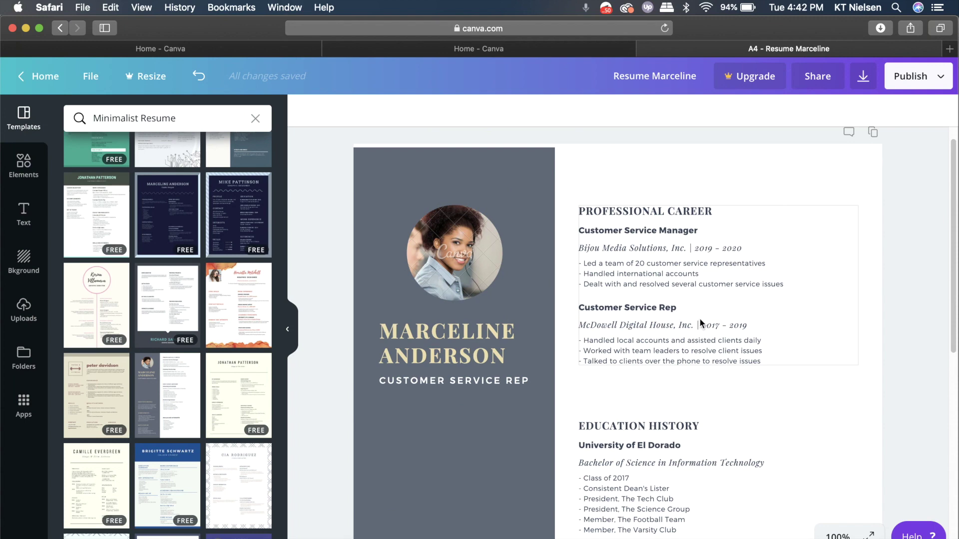
{"action": "scroll", "coordinate": [468, 385], "scroll_direction": "down", "scroll_amount": 3}
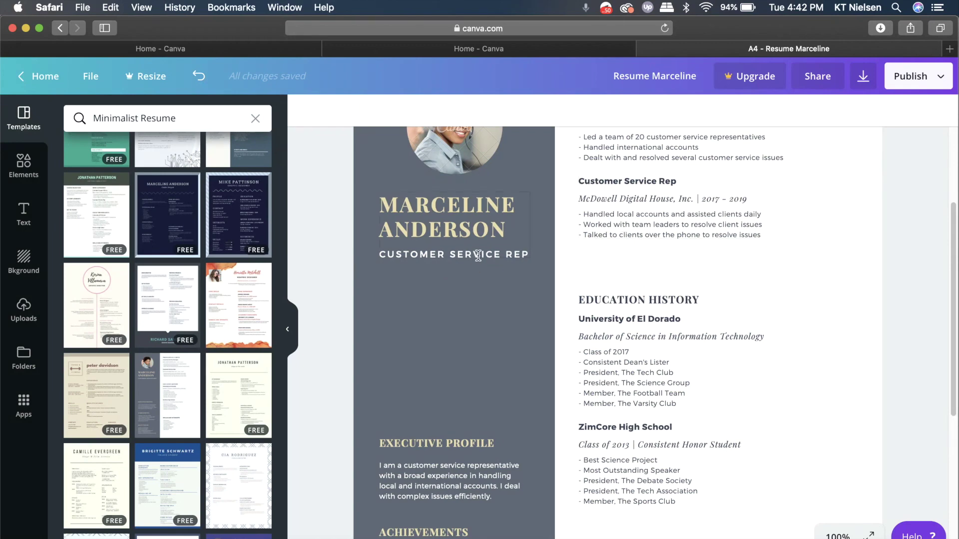
Step: Select the grey sidebar rectangle and stretch its bottom edge down to the page bottom
{"action": "scroll", "coordinate": [530, 276], "scroll_direction": "up", "scroll_amount": 3}
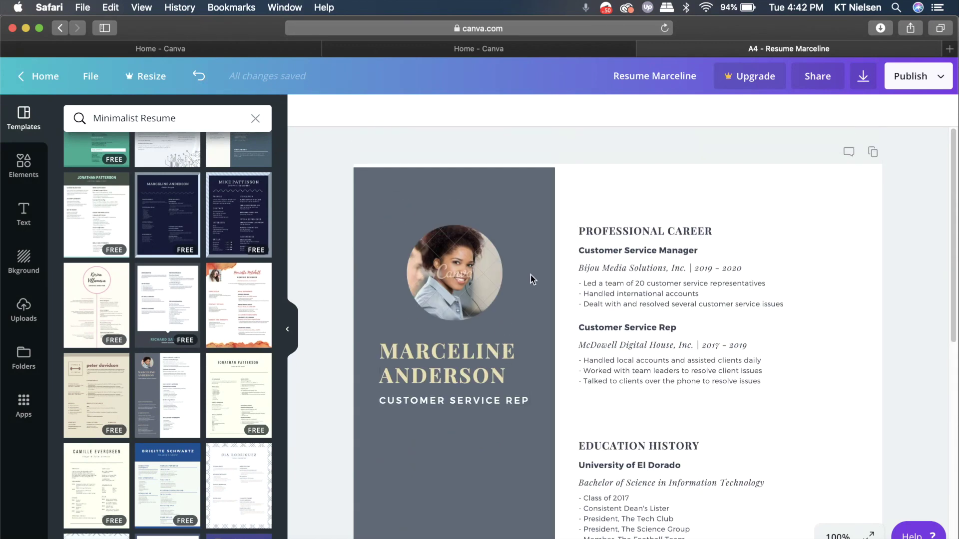
{"action": "scroll", "coordinate": [518, 274], "scroll_direction": "down", "scroll_amount": 8}
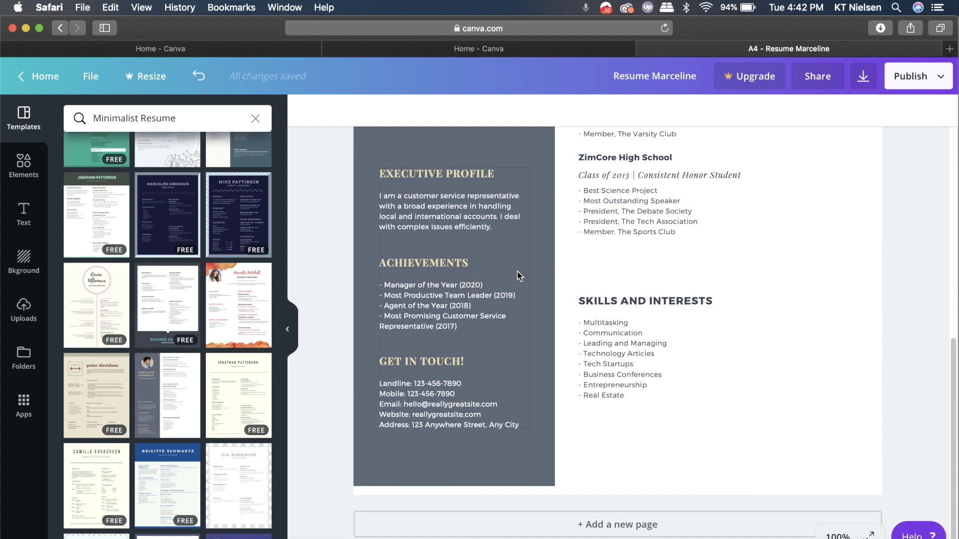
{"action": "scroll", "coordinate": [518, 275], "scroll_direction": "up", "scroll_amount": 8}
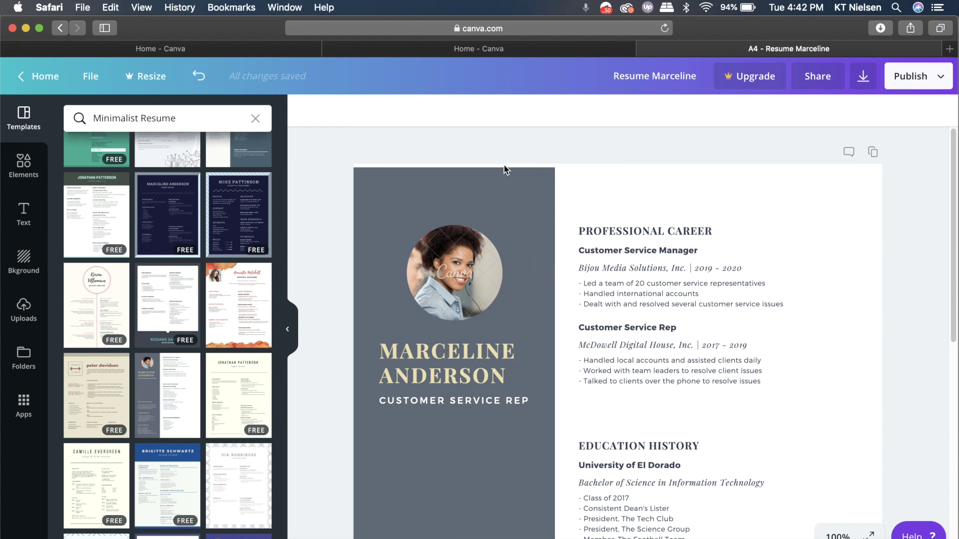
{"action": "left_click", "coordinate": [517, 165]}
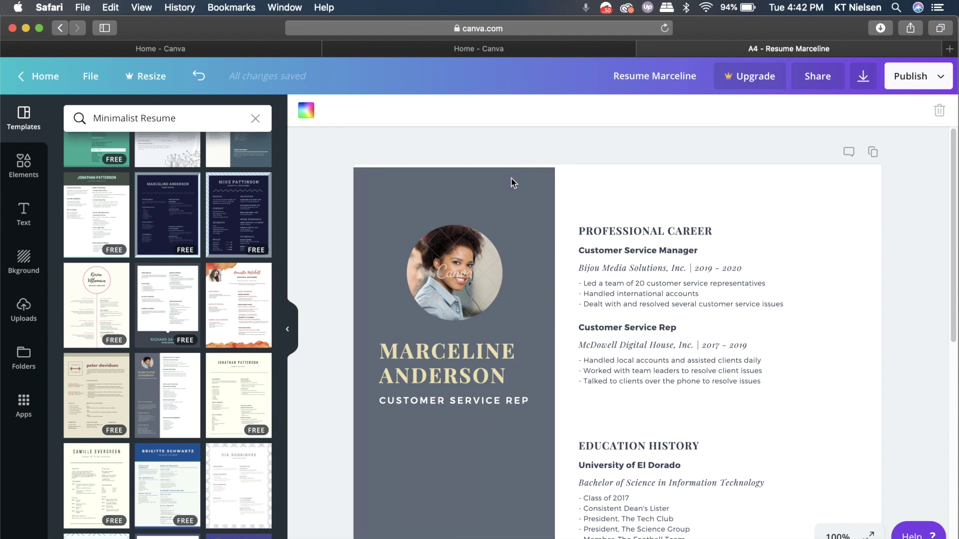
{"action": "left_click", "coordinate": [508, 187]}
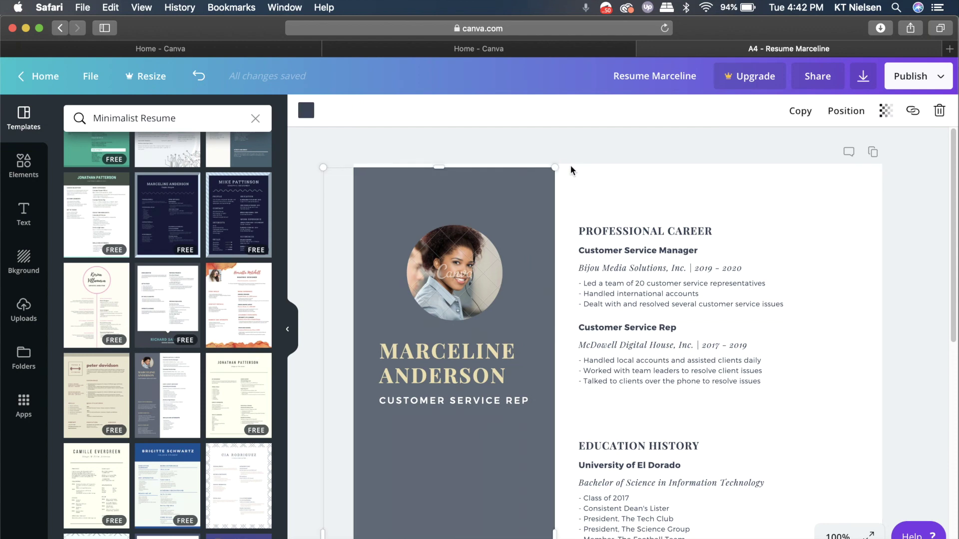
{"action": "scroll", "coordinate": [534, 312], "scroll_direction": "down", "scroll_amount": 1}
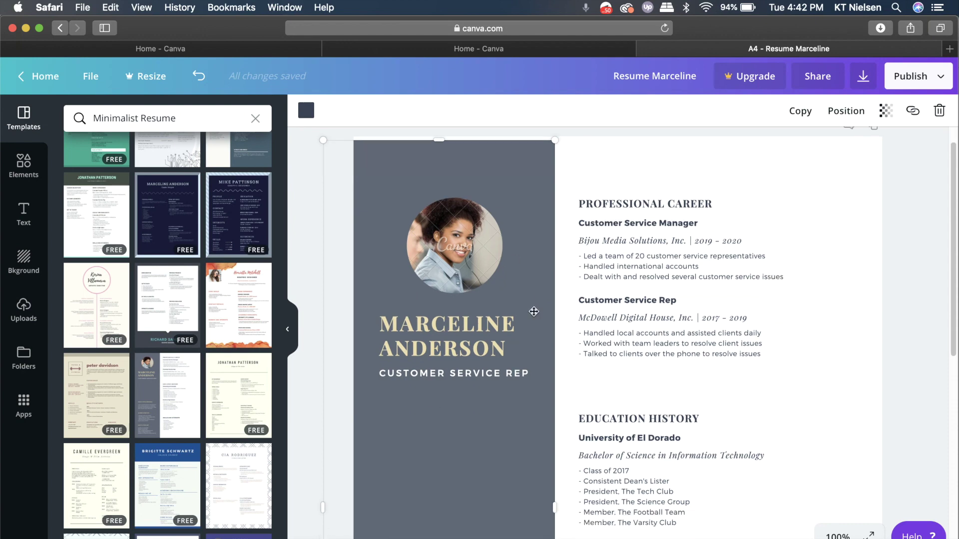
{"action": "scroll", "coordinate": [534, 311], "scroll_direction": "down", "scroll_amount": 8}
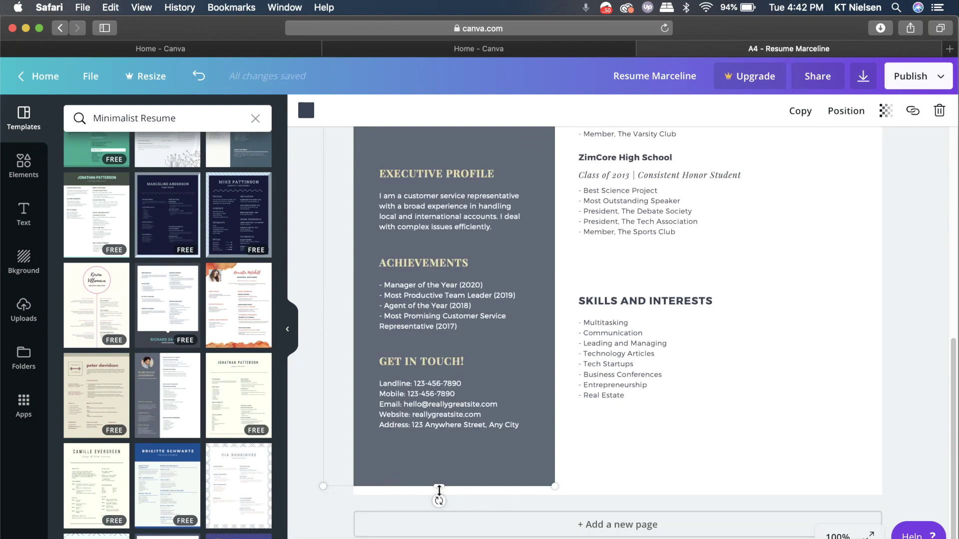
{"action": "left_click_drag", "start_coordinate": [439, 491], "coordinate": [439, 497]}
Step: Extend the sidebar's top toward the page top and nudge its bottom edge back up
{"action": "scroll", "coordinate": [433, 223], "scroll_direction": "up", "scroll_amount": 9}
{"action": "mouse_move", "coordinate": [439, 164]}
{"action": "left_mouse_down"}
{"action": "mouse_move", "coordinate": [440, 152]}
{"action": "mouse_move", "coordinate": [444, 172]}
{"action": "left_mouse_up"}
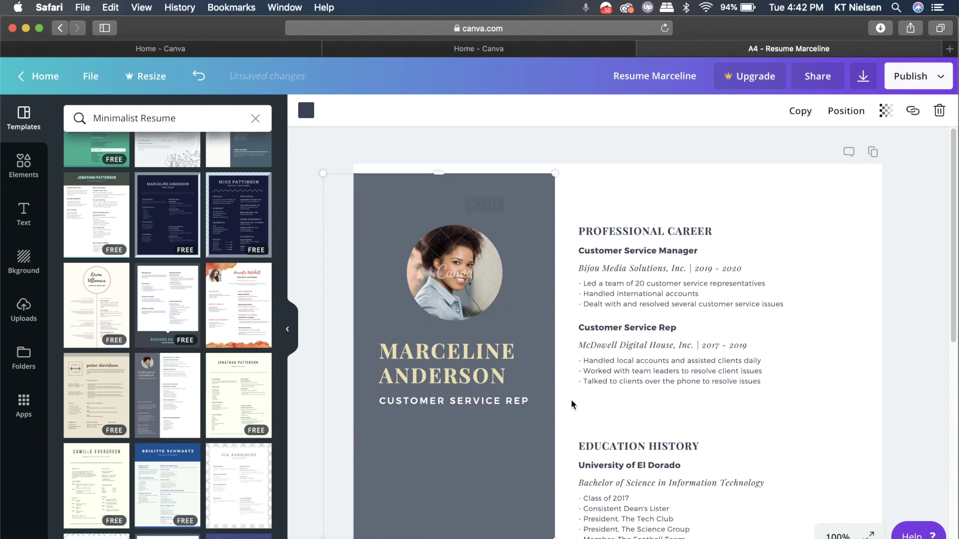
{"action": "scroll", "coordinate": [518, 350], "scroll_direction": "down", "scroll_amount": 8}
{"action": "left_click_drag", "start_coordinate": [439, 496], "coordinate": [440, 484]}
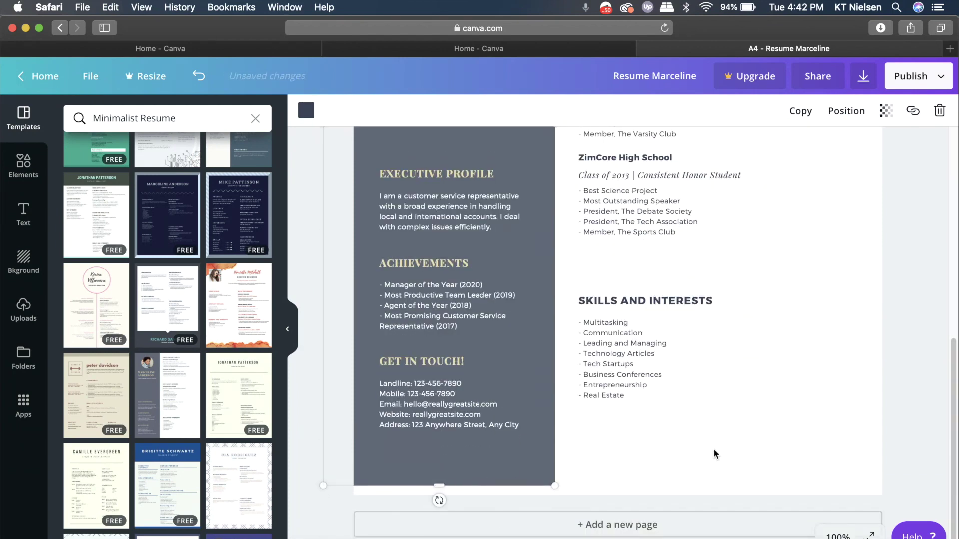
{"action": "left_click", "coordinate": [709, 455]}
{"action": "scroll", "coordinate": [721, 453], "scroll_direction": "up", "scroll_amount": 2}
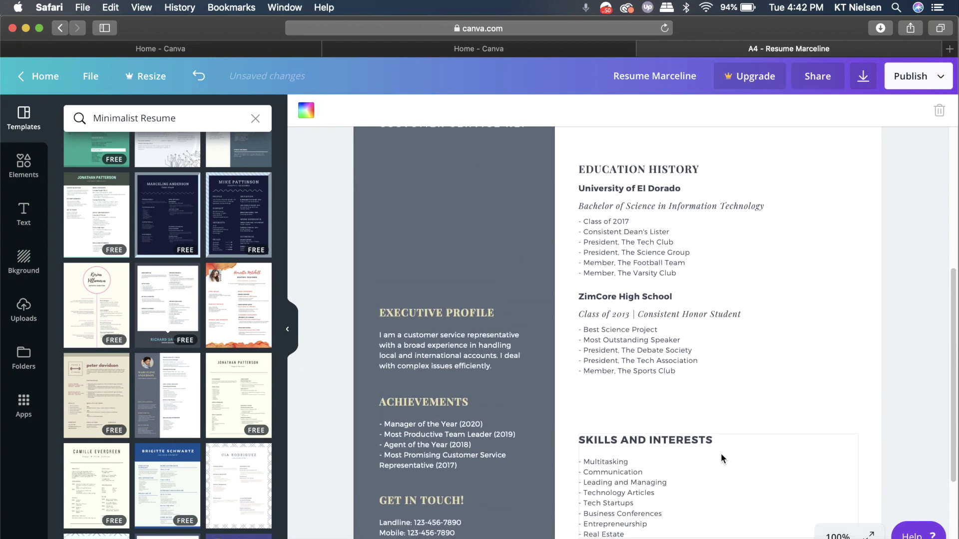
{"action": "scroll", "coordinate": [720, 454], "scroll_direction": "up", "scroll_amount": 6}
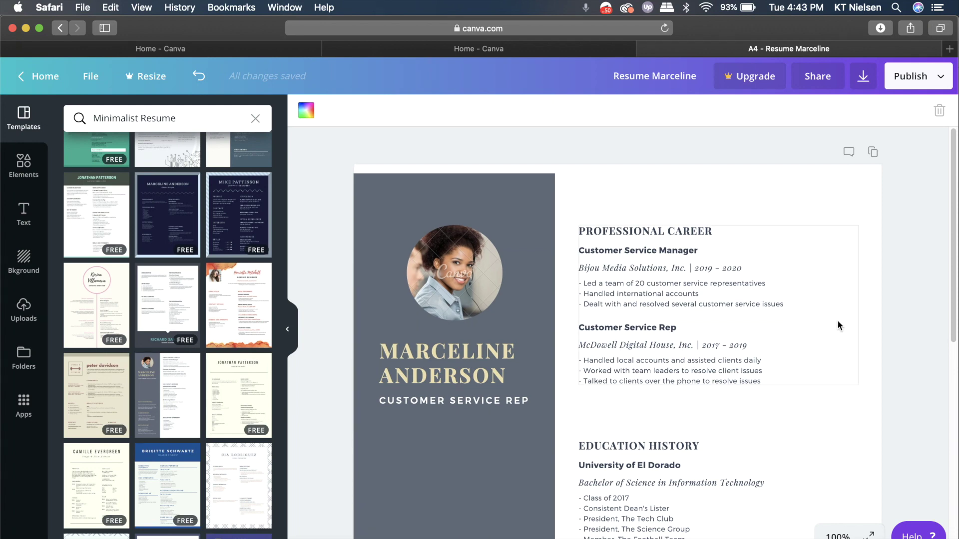
{"action": "left_click", "coordinate": [649, 298]}
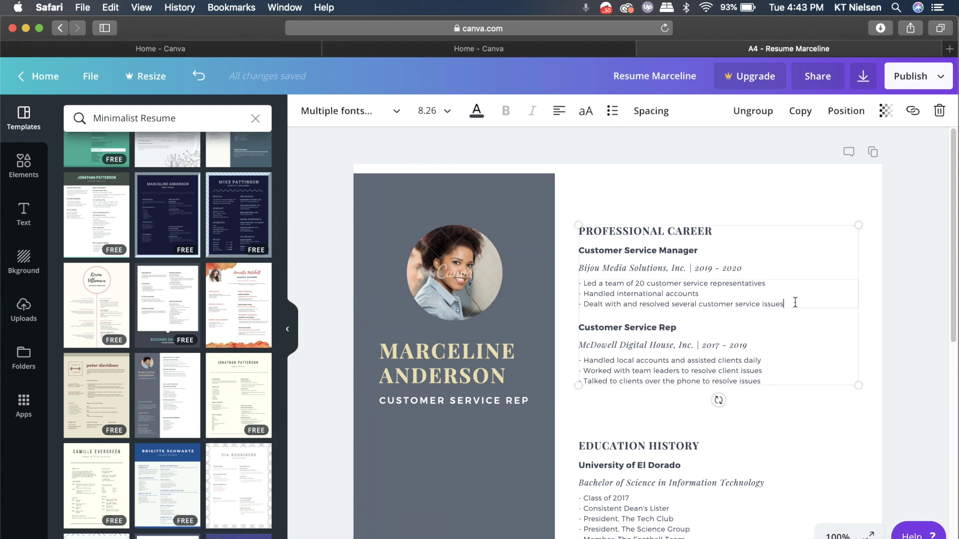
Step: Select the three Customer Service Manager bullets and adjust their letter spacing slider
{"action": "left_click_drag", "start_coordinate": [785, 303], "coordinate": [578, 283]}
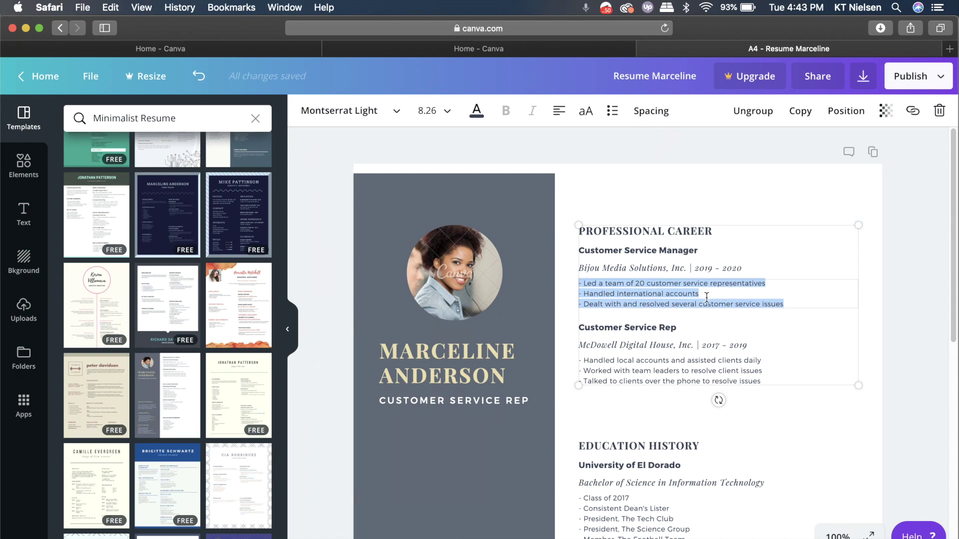
{"action": "left_click", "coordinate": [659, 113]}
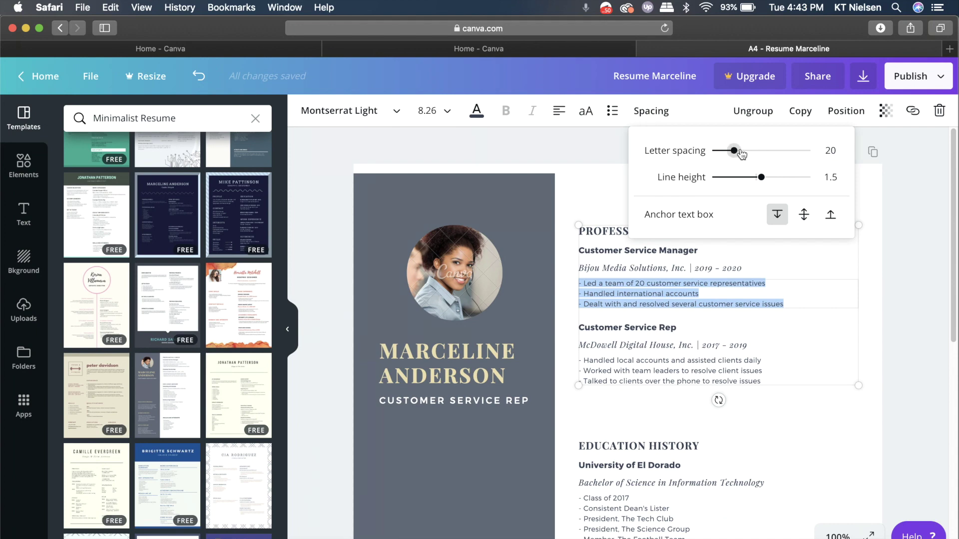
{"action": "left_click_drag", "start_coordinate": [734, 152], "coordinate": [727, 157]}
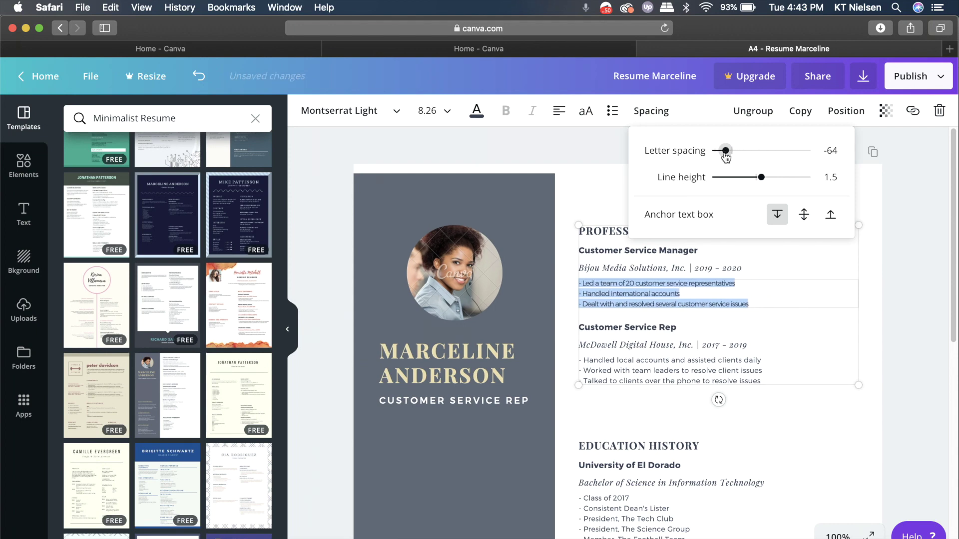
{"action": "left_click", "coordinate": [790, 327]}
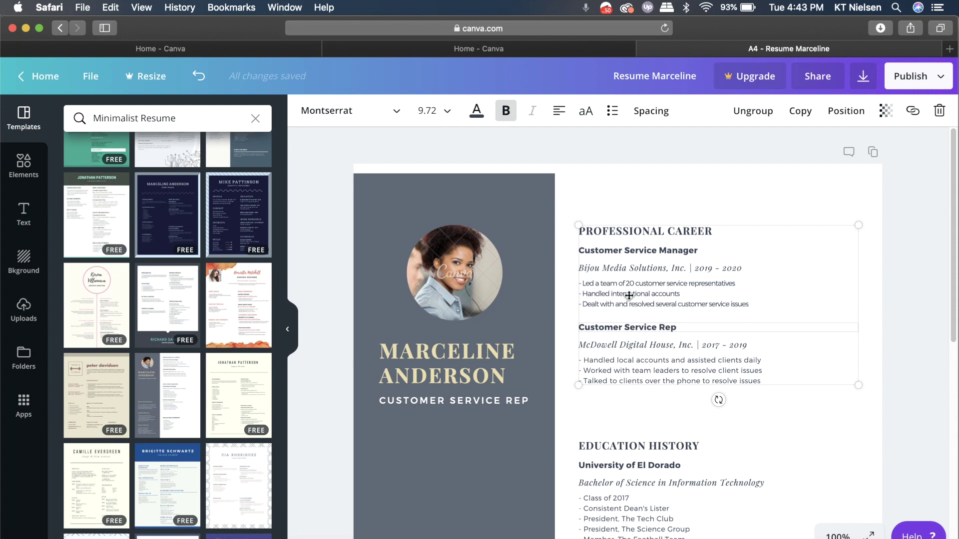
Step: Reselect the Customer Service Manager bullets and set their letter spacing to 20
{"action": "left_click", "coordinate": [751, 304]}
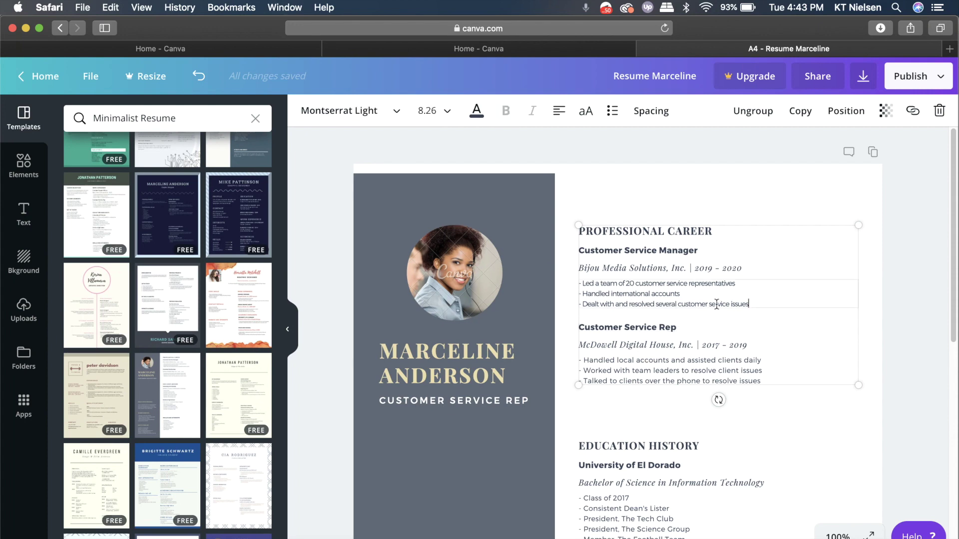
{"action": "left_click_drag", "start_coordinate": [752, 304], "coordinate": [579, 284]}
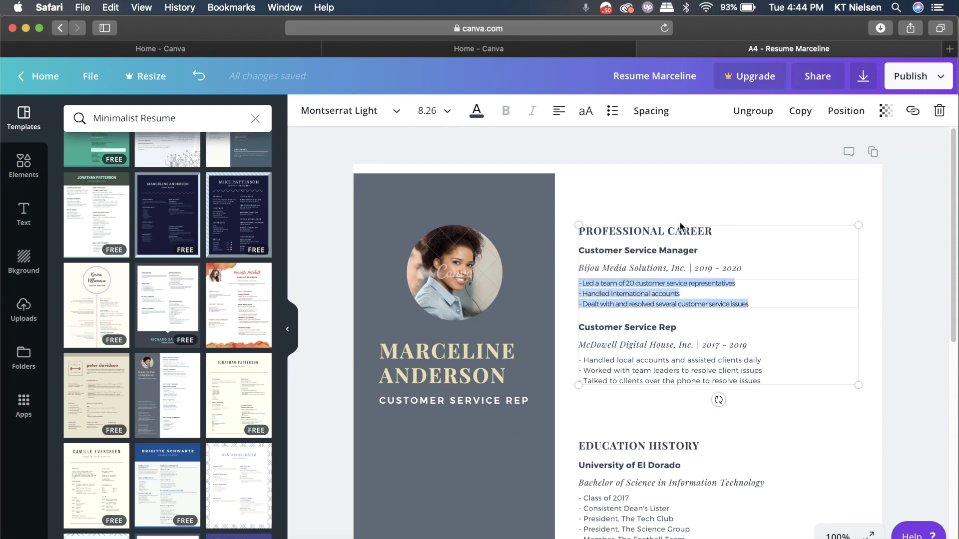
{"action": "left_click", "coordinate": [664, 122]}
{"action": "left_click_drag", "start_coordinate": [725, 151], "coordinate": [734, 155]}
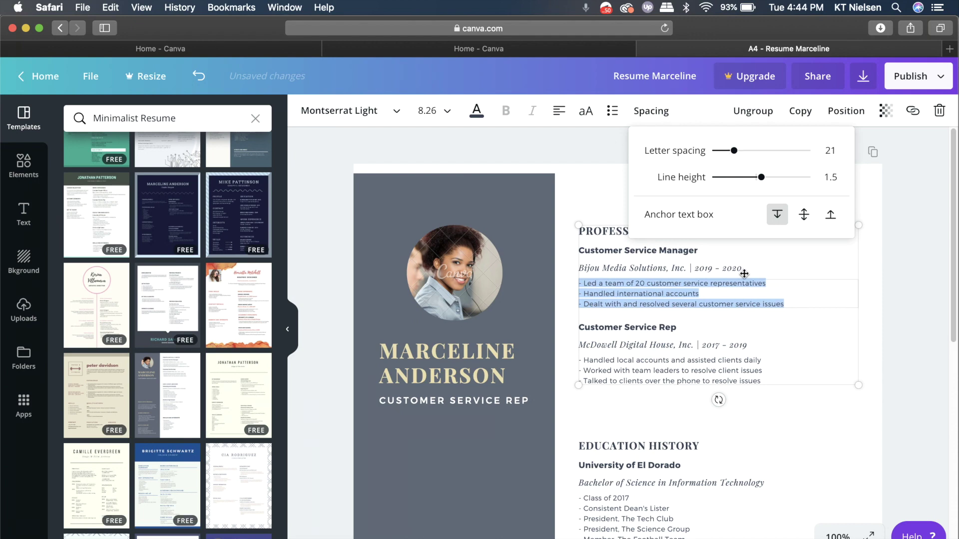
{"action": "left_click", "coordinate": [828, 149]}
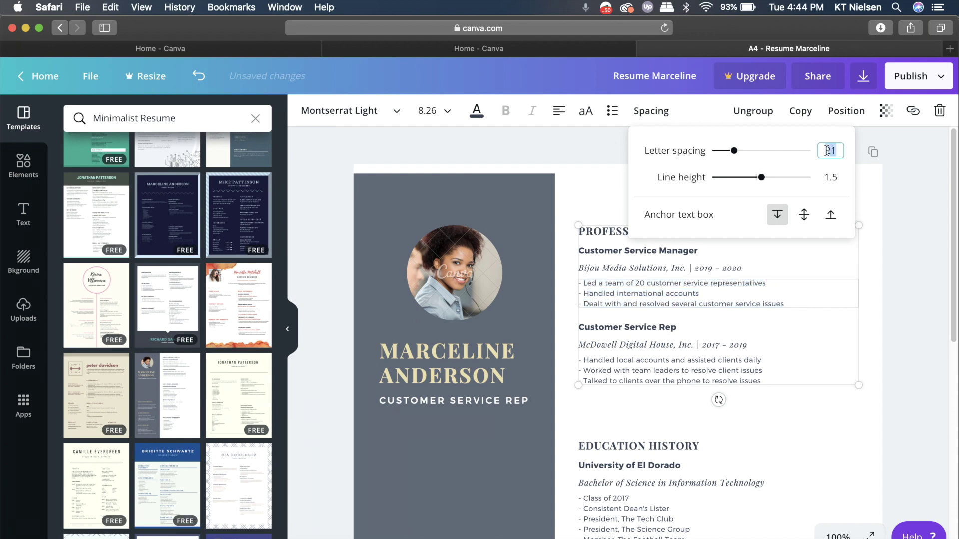
{"action": "left_click", "coordinate": [832, 150]}
{"action": "key", "text": "BackSpace"}
{"action": "type", "text": "0"}
{"action": "key", "text": "Return"}
{"action": "left_click", "coordinate": [786, 302]}
{"action": "double_click", "coordinate": [782, 303]}
Step: Increase the Manager bullets' line height, then check the Customer Service Rep bullets' spacing
{"action": "left_click", "coordinate": [580, 283], "text": "shift"}
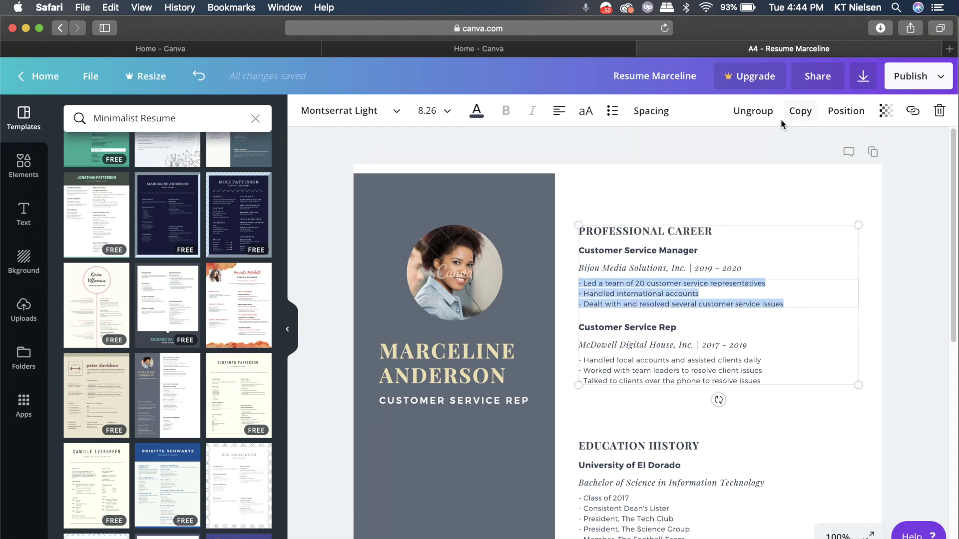
{"action": "left_click", "coordinate": [649, 112]}
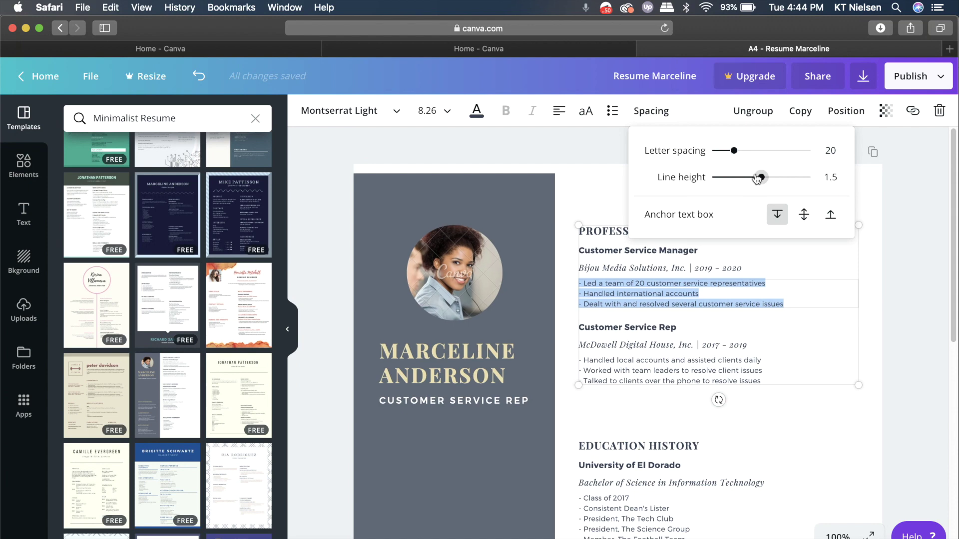
{"action": "mouse_move", "coordinate": [760, 181]}
{"action": "left_mouse_down"}
{"action": "mouse_move", "coordinate": [800, 186]}
{"action": "mouse_move", "coordinate": [743, 188]}
{"action": "mouse_move", "coordinate": [757, 188]}
{"action": "left_mouse_up"}
{"action": "left_click", "coordinate": [800, 262]}
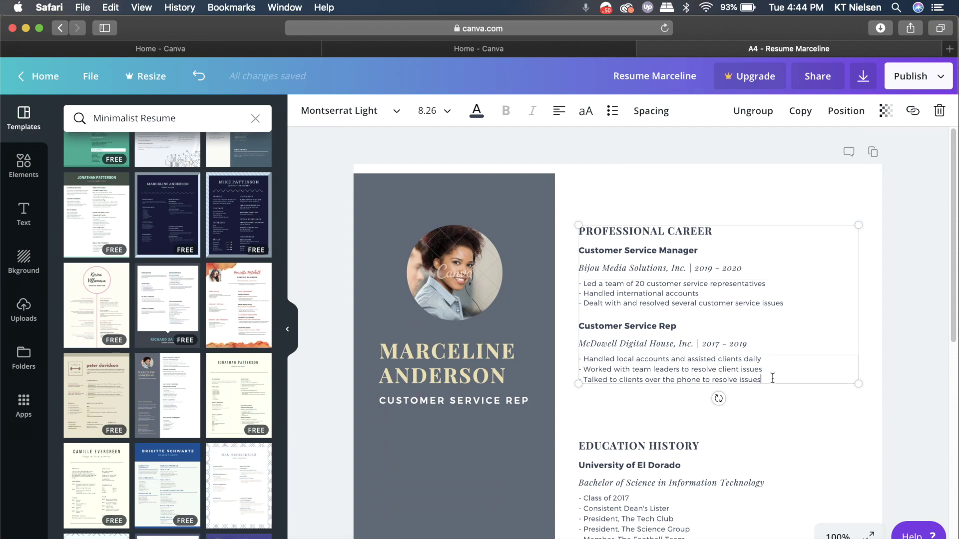
{"action": "left_click_drag", "start_coordinate": [773, 380], "coordinate": [577, 359]}
{"action": "left_click", "coordinate": [651, 111]}
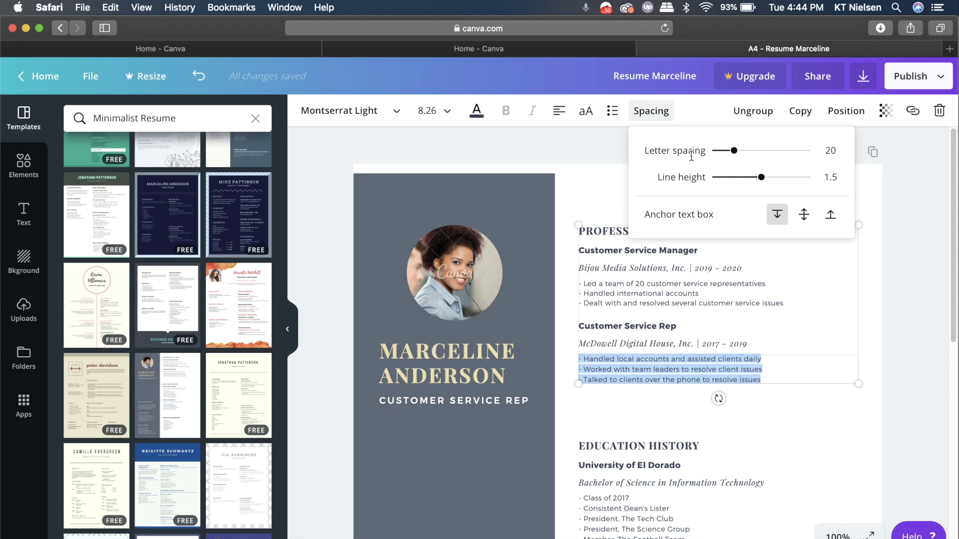
{"action": "left_click", "coordinate": [797, 307]}
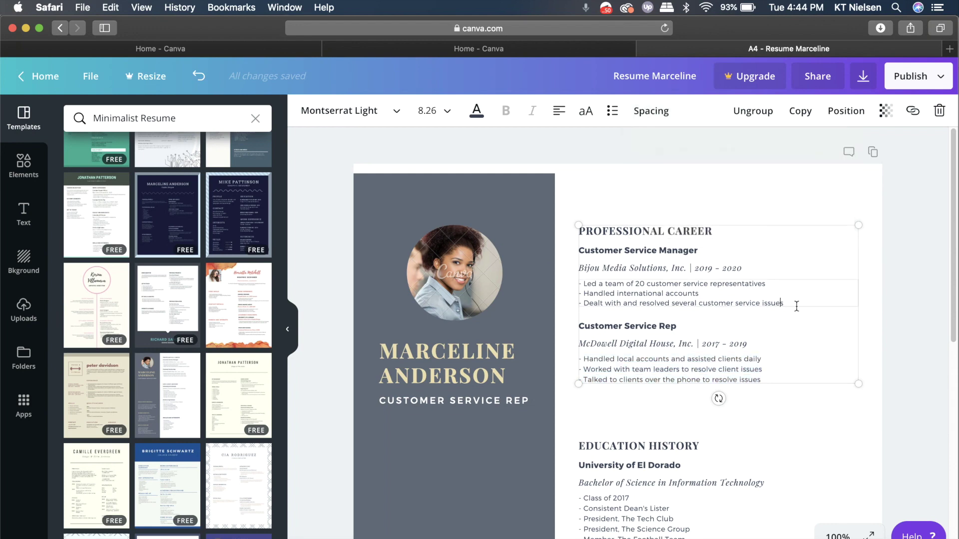
Step: Raise the Customer Service Manager bullets' line height to 1.5
{"action": "left_click_drag", "start_coordinate": [783, 303], "coordinate": [580, 284]}
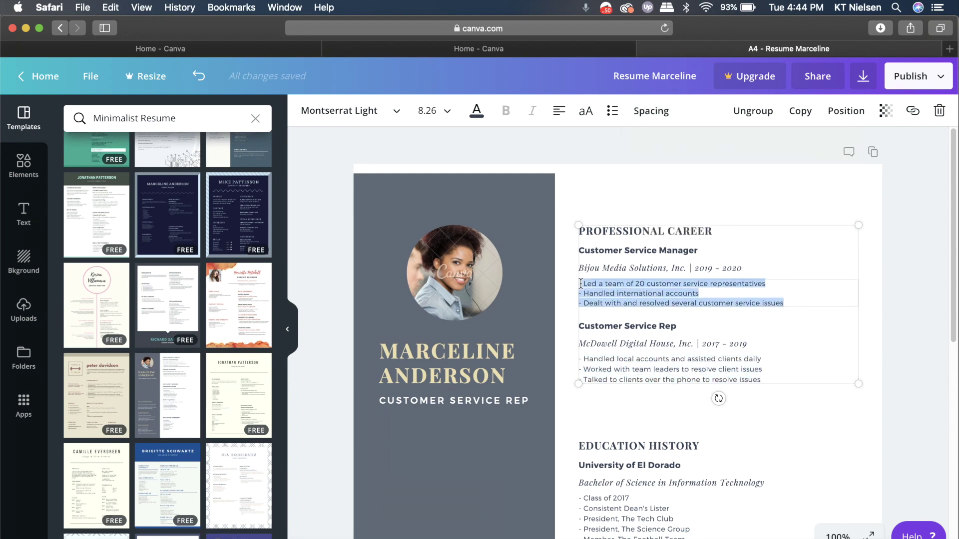
{"action": "left_click", "coordinate": [651, 111]}
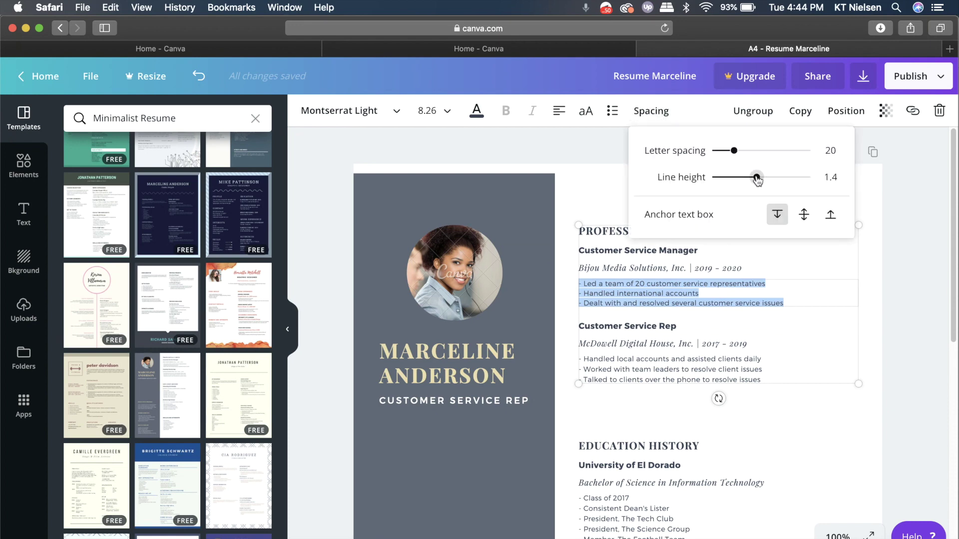
{"action": "left_click_drag", "start_coordinate": [757, 178], "coordinate": [763, 183]}
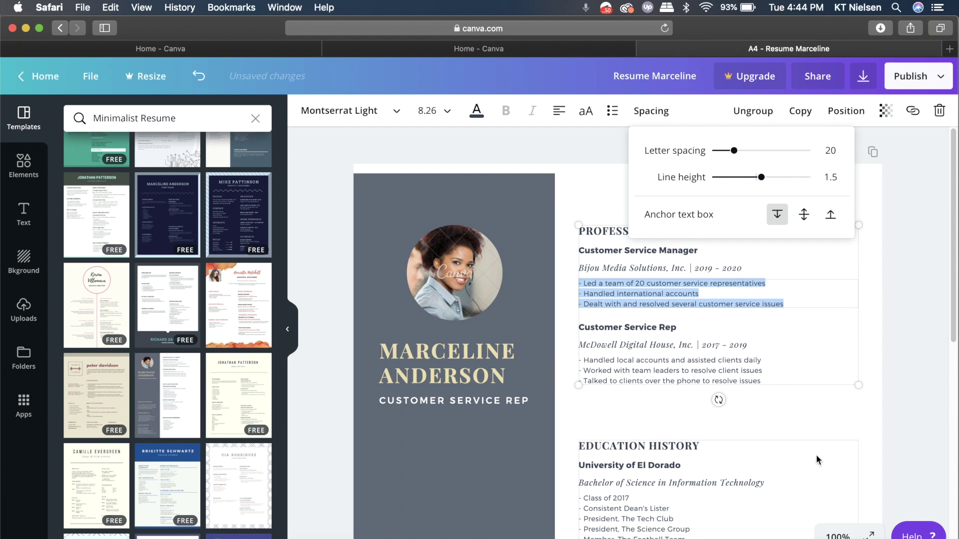
{"action": "left_click", "coordinate": [803, 408]}
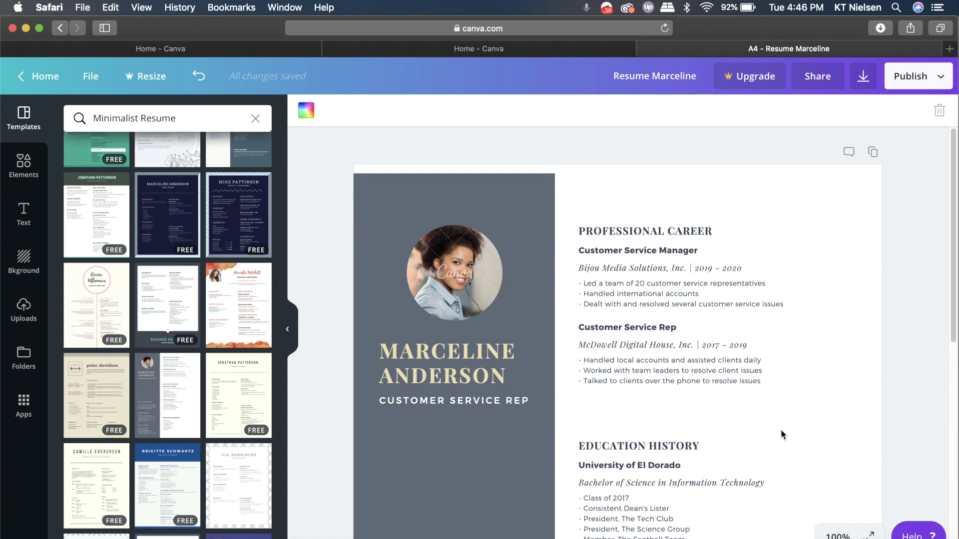
{"action": "scroll", "coordinate": [780, 430], "scroll_direction": "down", "scroll_amount": 10}
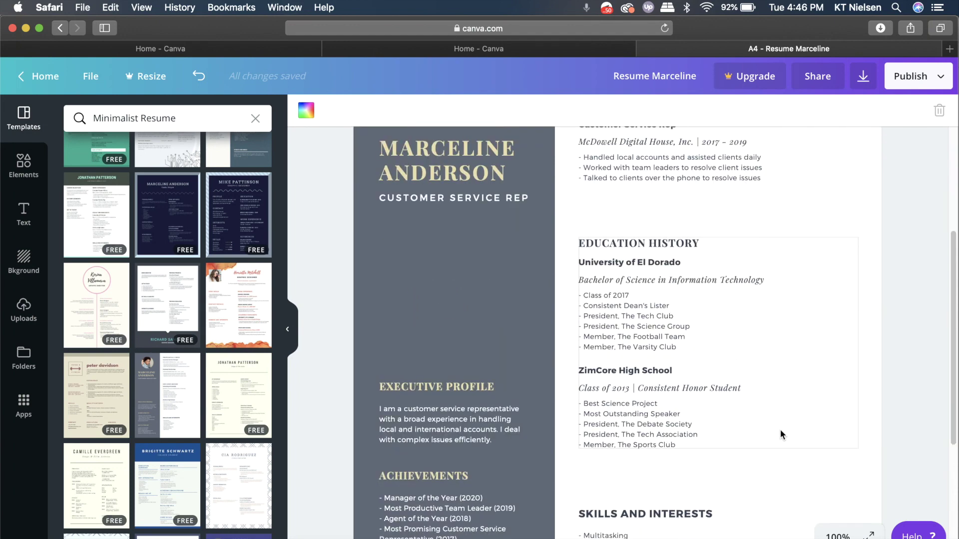
Step: Zoom out to 75% and add a blank page below the resume
{"action": "left_click", "coordinate": [838, 536]}
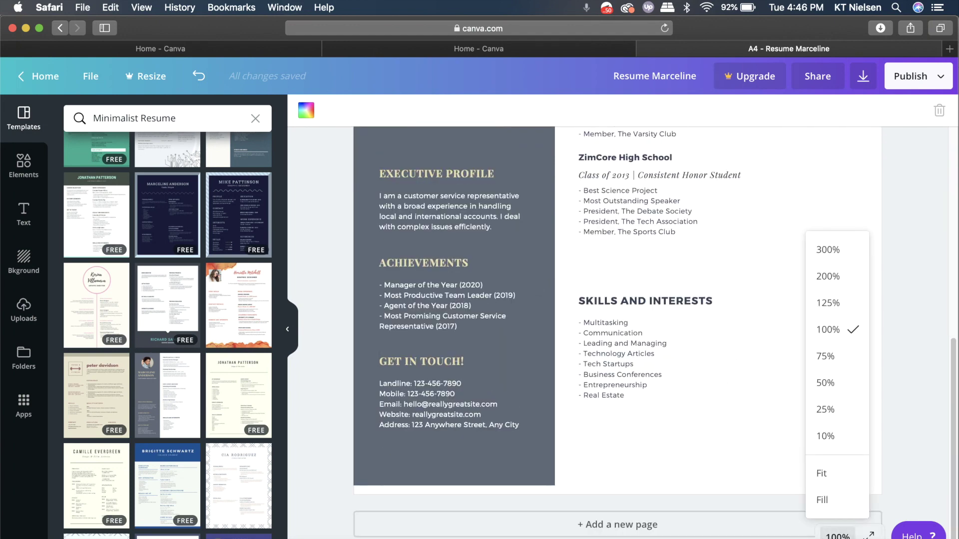
{"action": "left_click", "coordinate": [838, 365]}
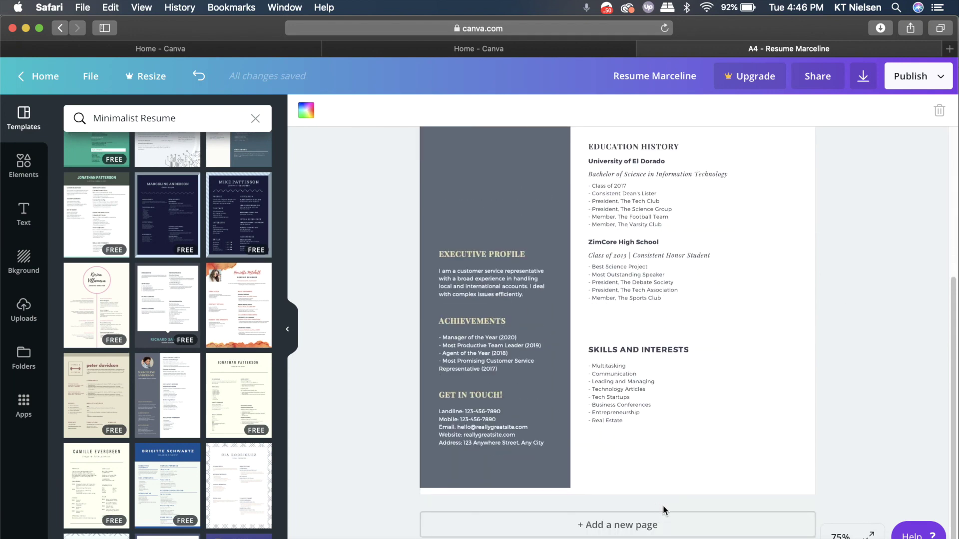
{"action": "left_click", "coordinate": [655, 523]}
{"action": "scroll", "coordinate": [667, 339], "scroll_direction": "up", "scroll_amount": 5}
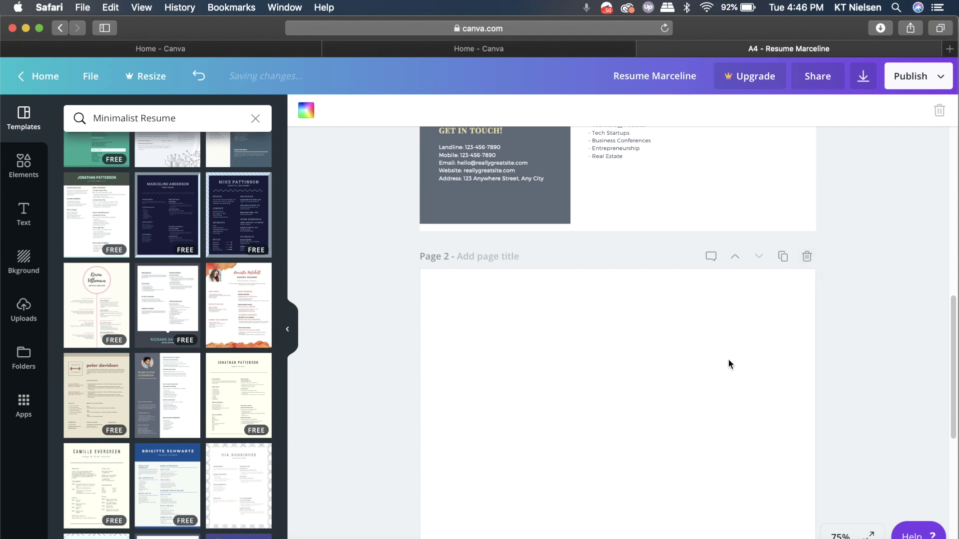
Step: Delete the blank Page 2 and duplicate the resume page as the new page 2
{"action": "left_click", "coordinate": [803, 257]}
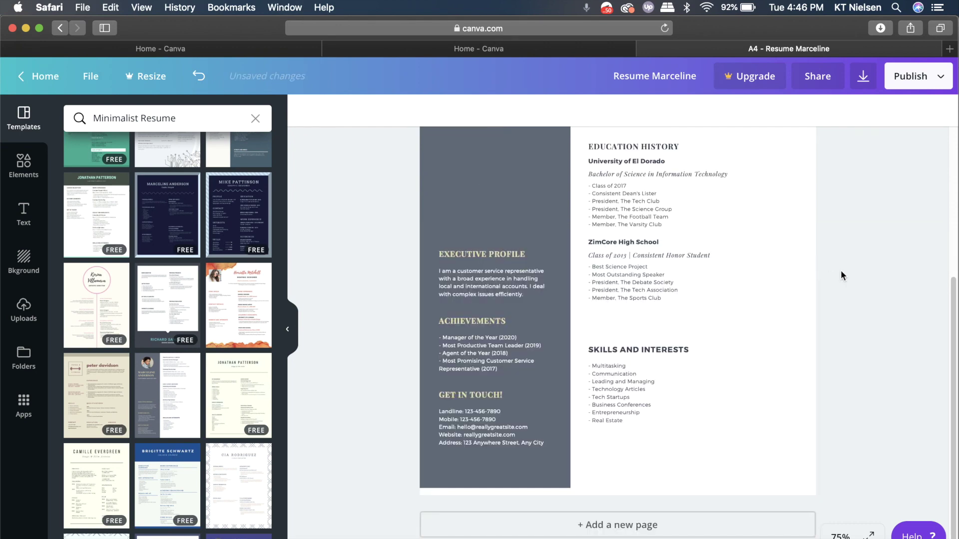
{"action": "scroll", "coordinate": [776, 437], "scroll_direction": "up", "scroll_amount": 5}
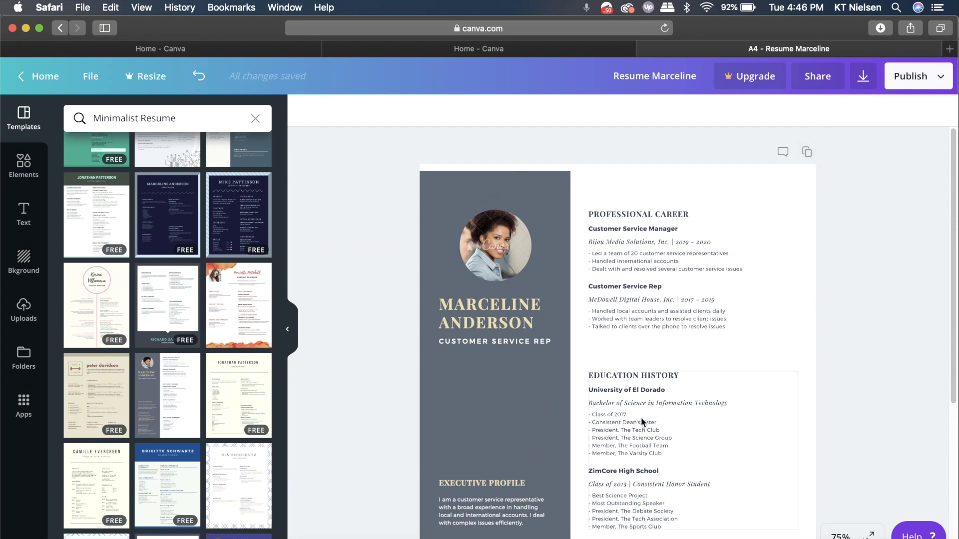
{"action": "scroll", "coordinate": [781, 447], "scroll_direction": "down", "scroll_amount": 5}
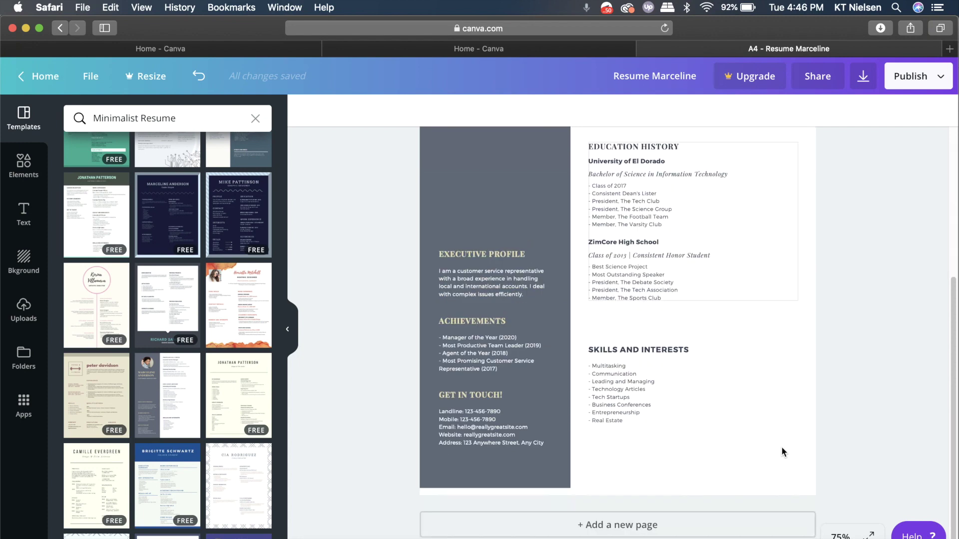
{"action": "scroll", "coordinate": [829, 302], "scroll_direction": "up", "scroll_amount": 5}
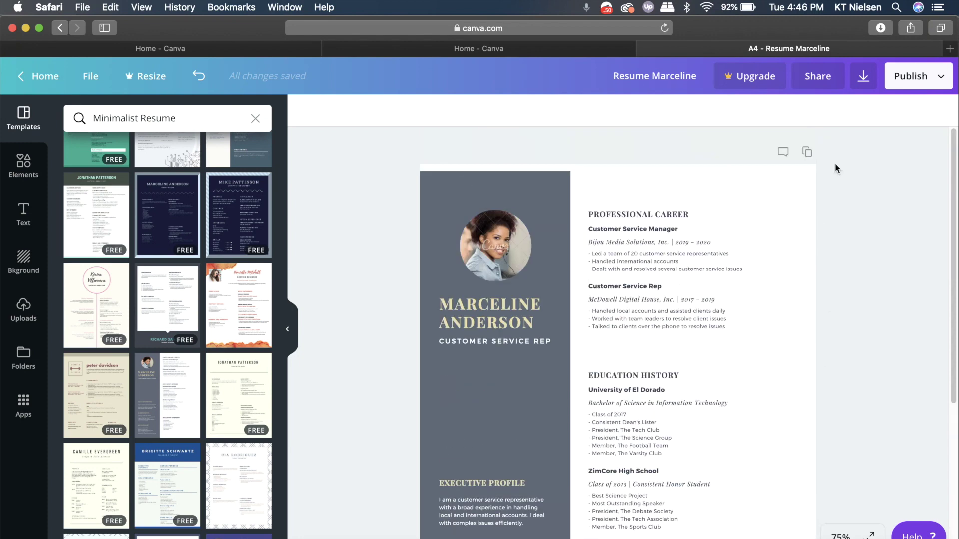
{"action": "left_click", "coordinate": [807, 154]}
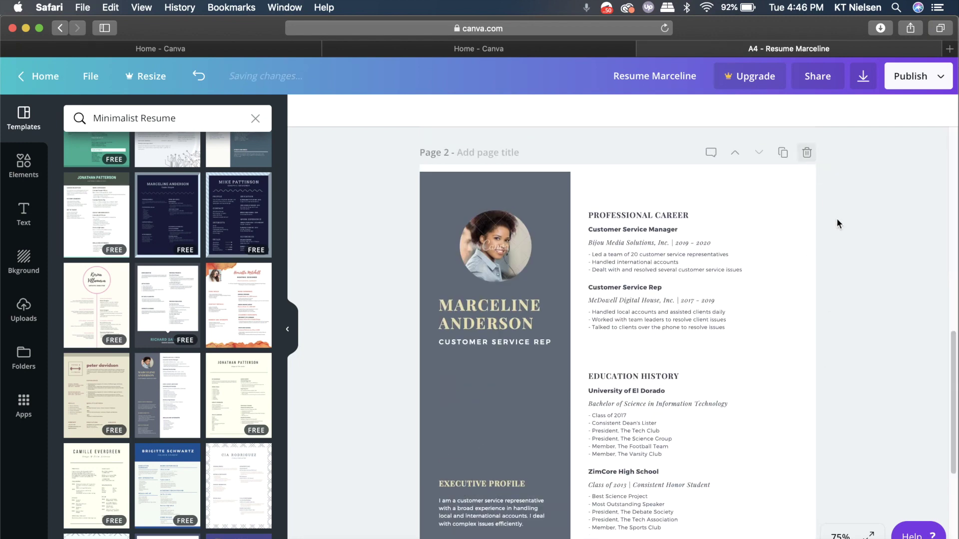
{"action": "scroll", "coordinate": [837, 219], "scroll_direction": "down", "scroll_amount": 5}
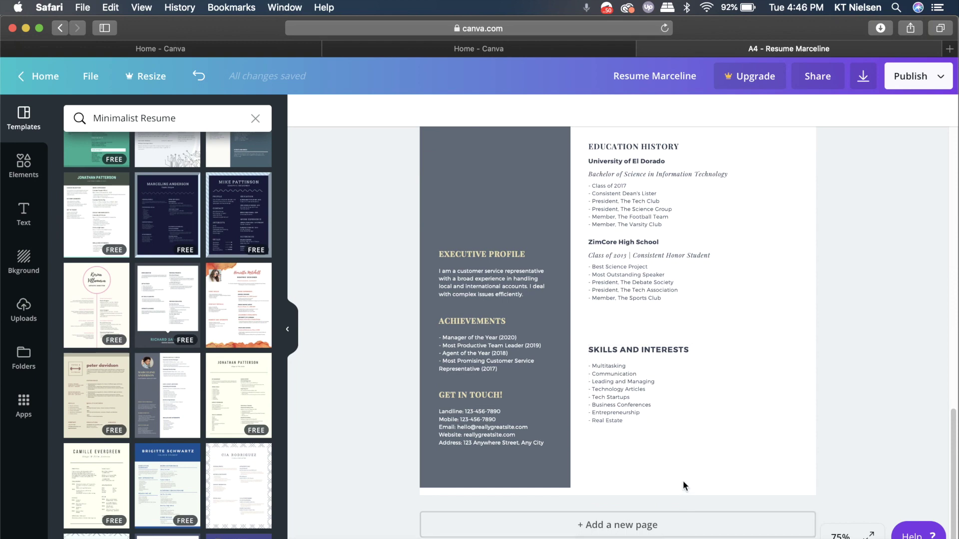
{"action": "scroll", "coordinate": [696, 414], "scroll_direction": "down", "scroll_amount": 3}
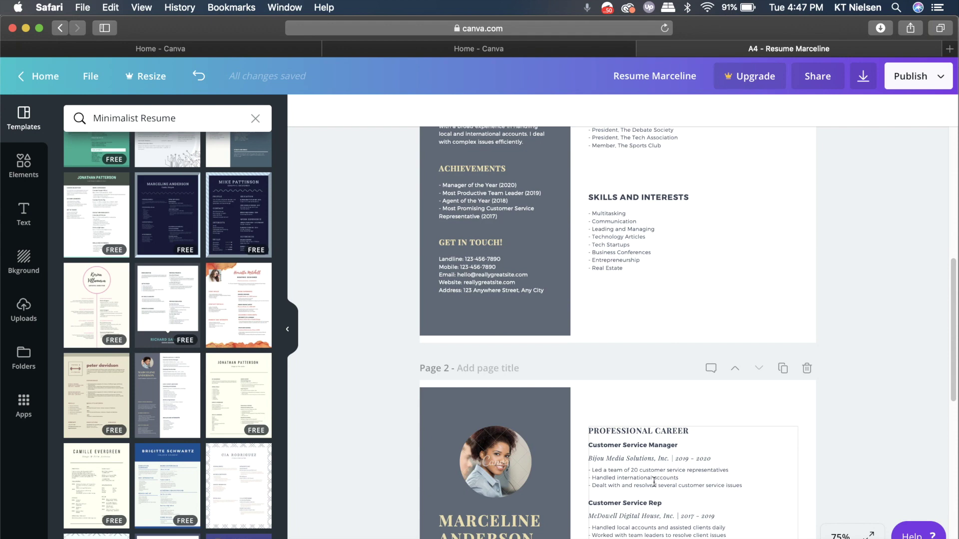
{"action": "scroll", "coordinate": [689, 490], "scroll_direction": "up", "scroll_amount": 10}
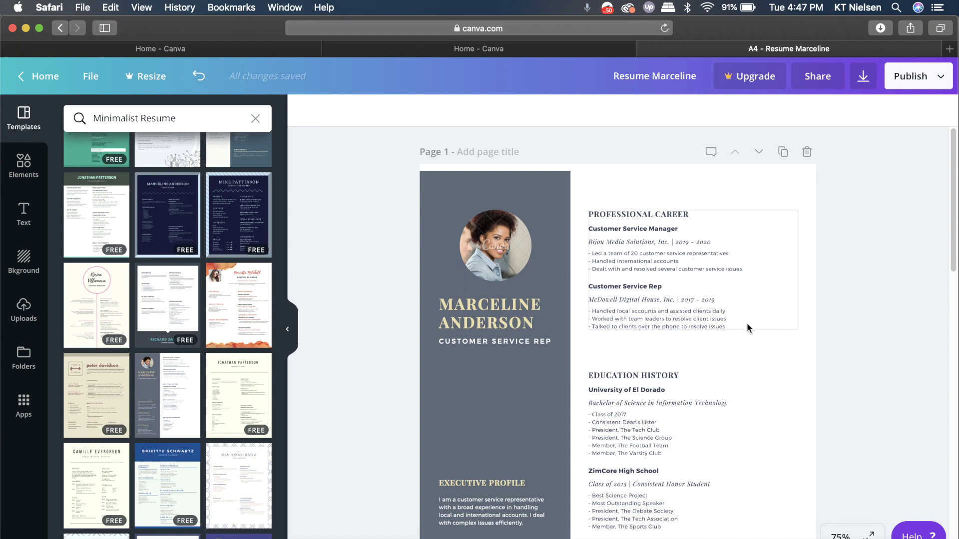
{"action": "scroll", "coordinate": [747, 323], "scroll_direction": "down", "scroll_amount": 3}
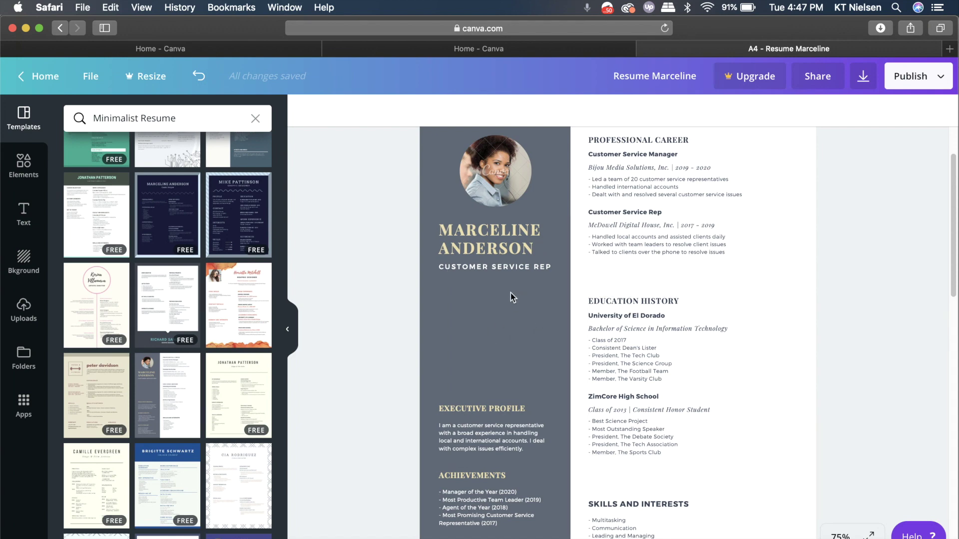
{"action": "scroll", "coordinate": [506, 302], "scroll_direction": "up", "scroll_amount": 3}
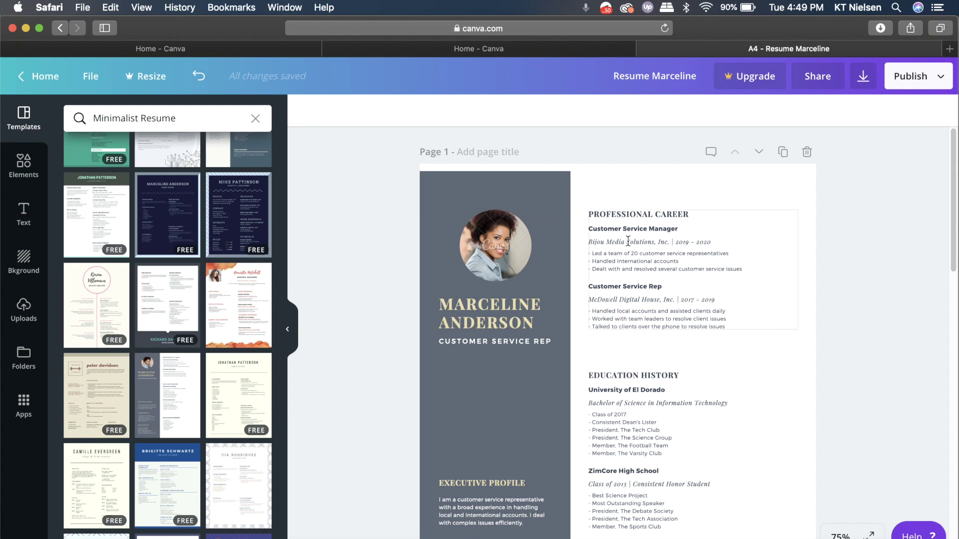
{"action": "mouse_move", "coordinate": [592, 230]}
{"action": "left_mouse_down"}
{"action": "mouse_move", "coordinate": [688, 266]}
{"action": "mouse_move", "coordinate": [588, 226]}
{"action": "left_mouse_up"}
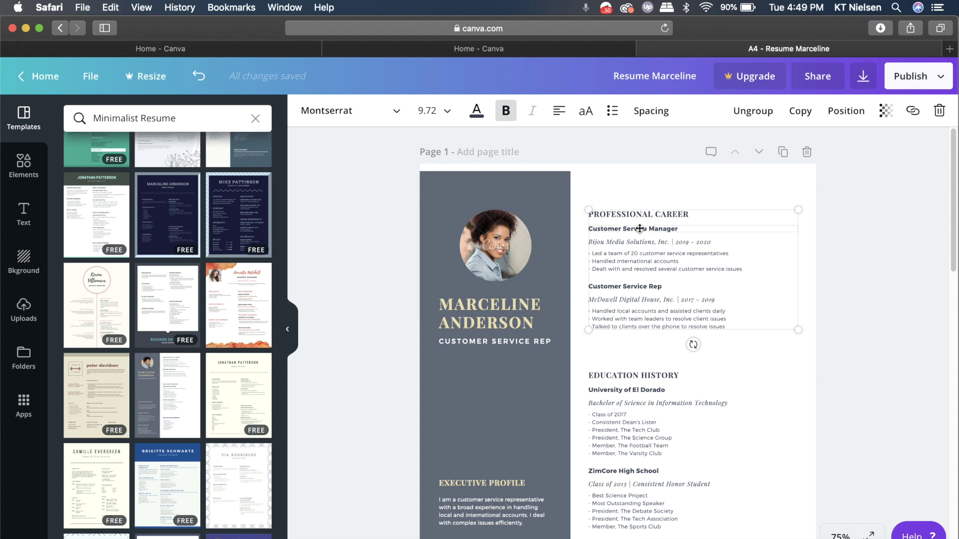
{"action": "scroll", "coordinate": [678, 359], "scroll_direction": "down", "scroll_amount": 5}
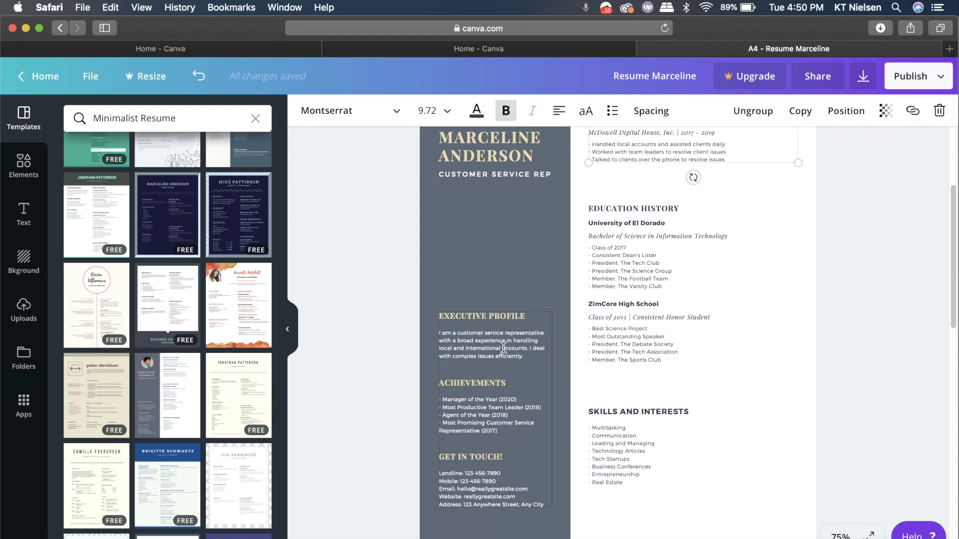
{"action": "scroll", "coordinate": [514, 332], "scroll_direction": "up", "scroll_amount": 5}
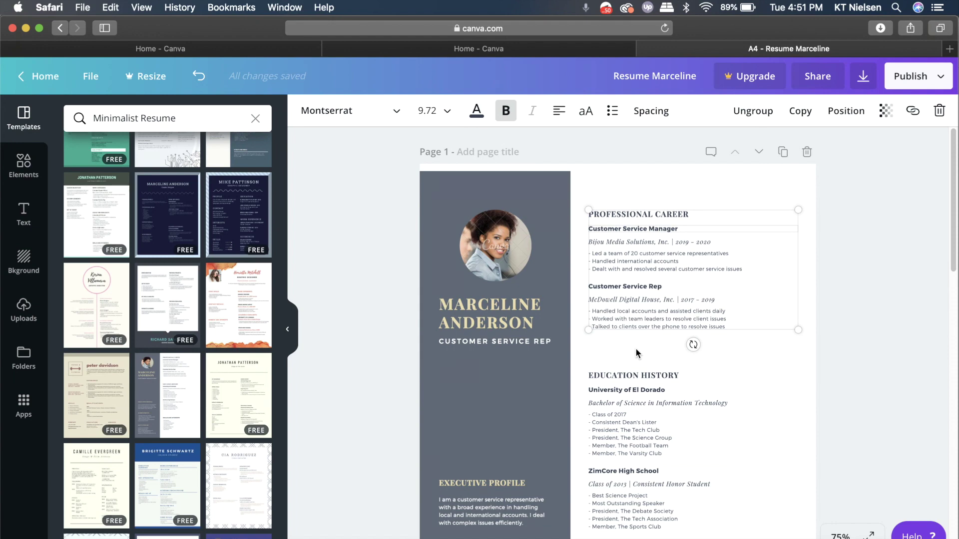
{"action": "scroll", "coordinate": [636, 348], "scroll_direction": "down", "scroll_amount": 5}
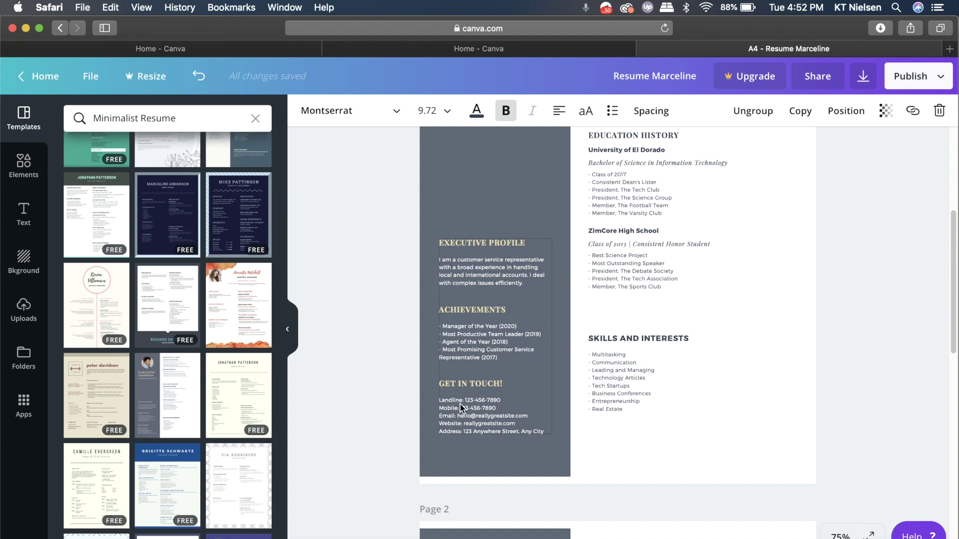
{"action": "scroll", "coordinate": [460, 403], "scroll_direction": "down", "scroll_amount": 3}
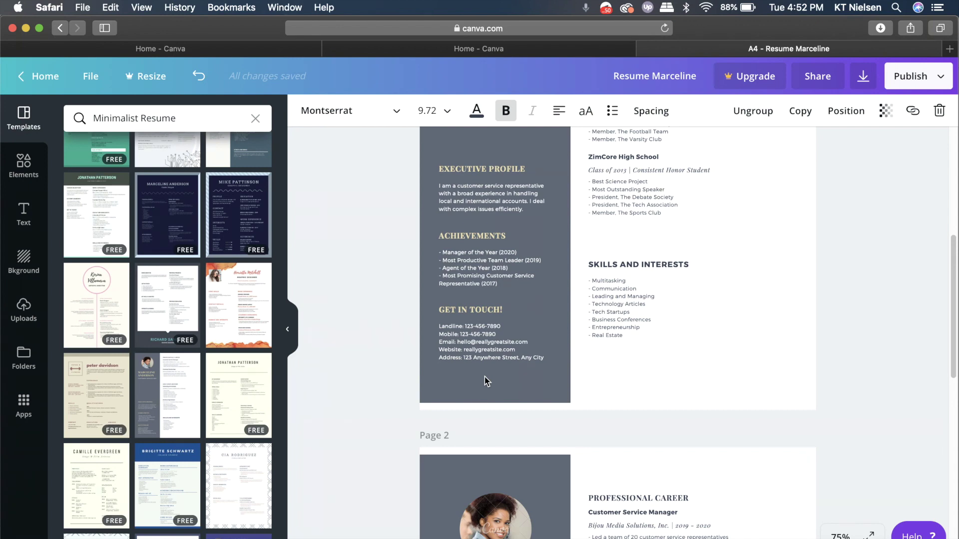
{"action": "scroll", "coordinate": [565, 298], "scroll_direction": "up", "scroll_amount": 6}
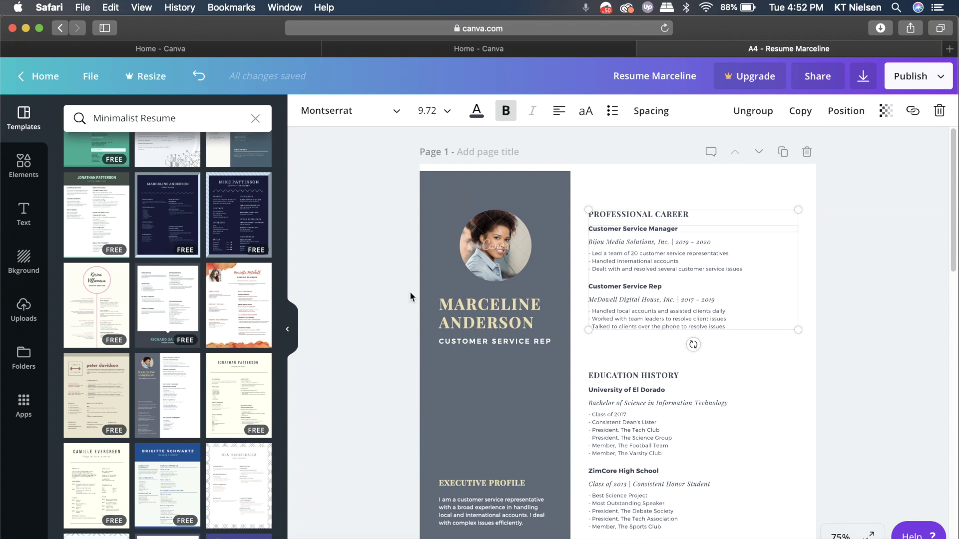
{"action": "scroll", "coordinate": [496, 352], "scroll_direction": "down", "scroll_amount": 5}
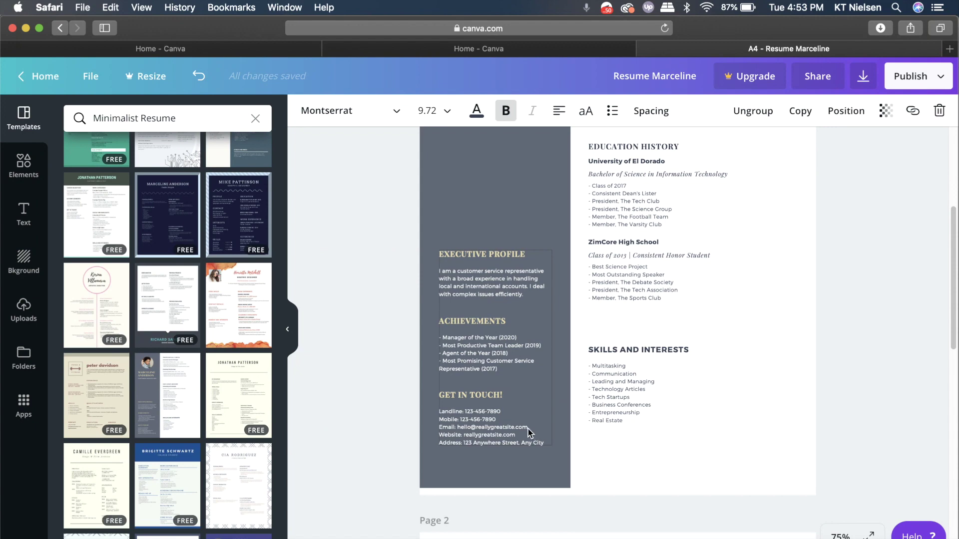
{"action": "left_click", "coordinate": [601, 464]}
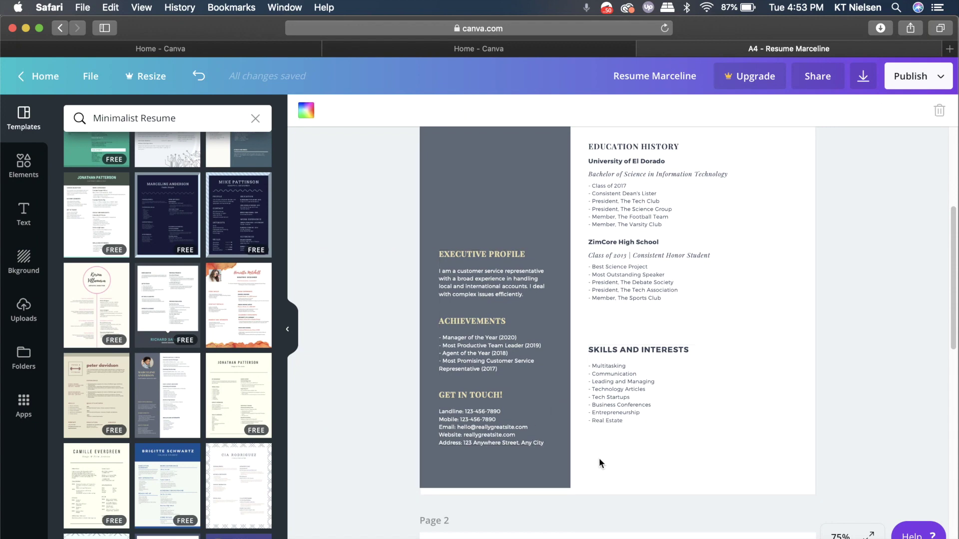
Step: Hyperlink the reallygreatsite.com text on the Website line to littlemisskessa.com
{"action": "left_click", "coordinate": [525, 426]}
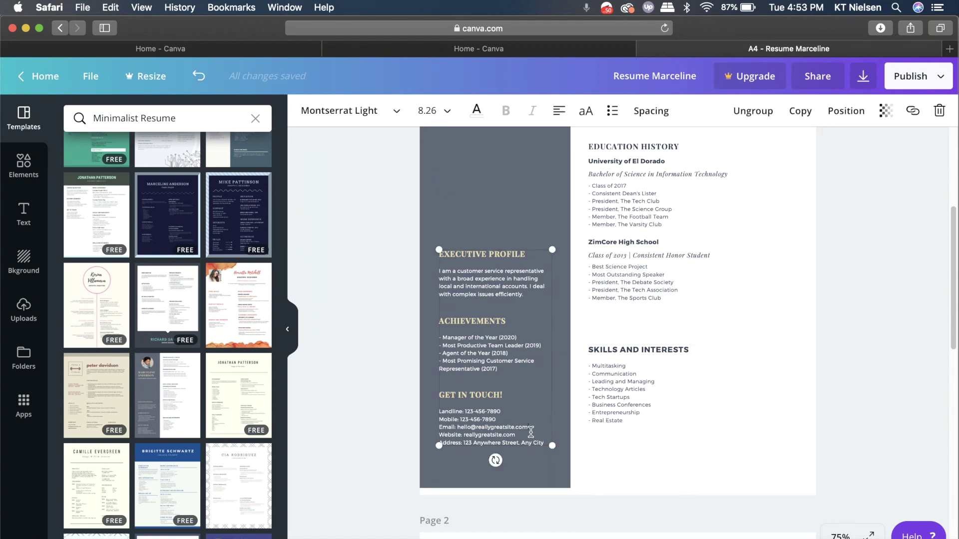
{"action": "left_click_drag", "start_coordinate": [527, 427], "coordinate": [457, 426]}
{"action": "left_click_drag", "start_coordinate": [516, 435], "coordinate": [465, 435]}
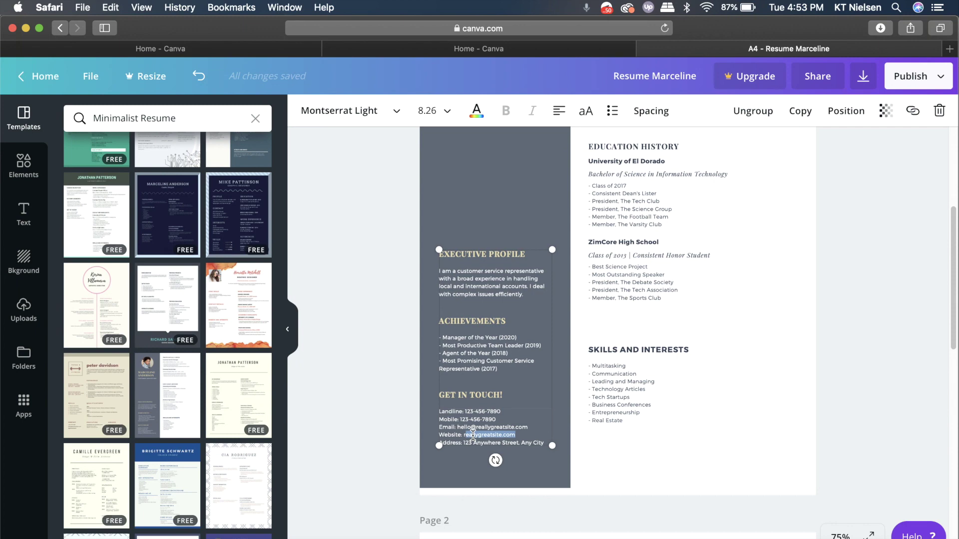
{"action": "left_click", "coordinate": [918, 114]}
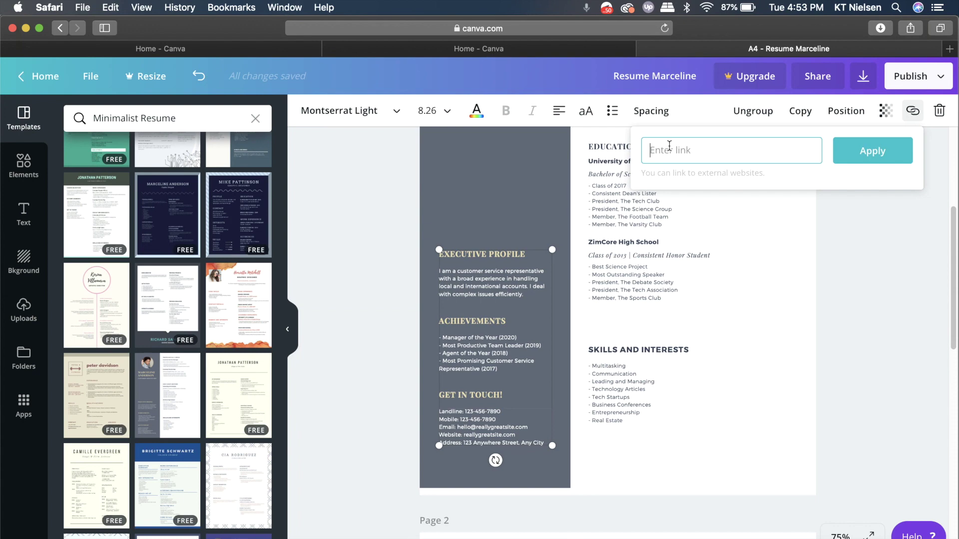
{"action": "type", "text": "rea"}
{"action": "key", "text": "BackSpace"}
{"action": "key", "text": "BackSpace"}
{"action": "key", "text": "BackSpace"}
{"action": "type", "text": "littlemisskessa.com"}
{"action": "left_click", "coordinate": [886, 145]}
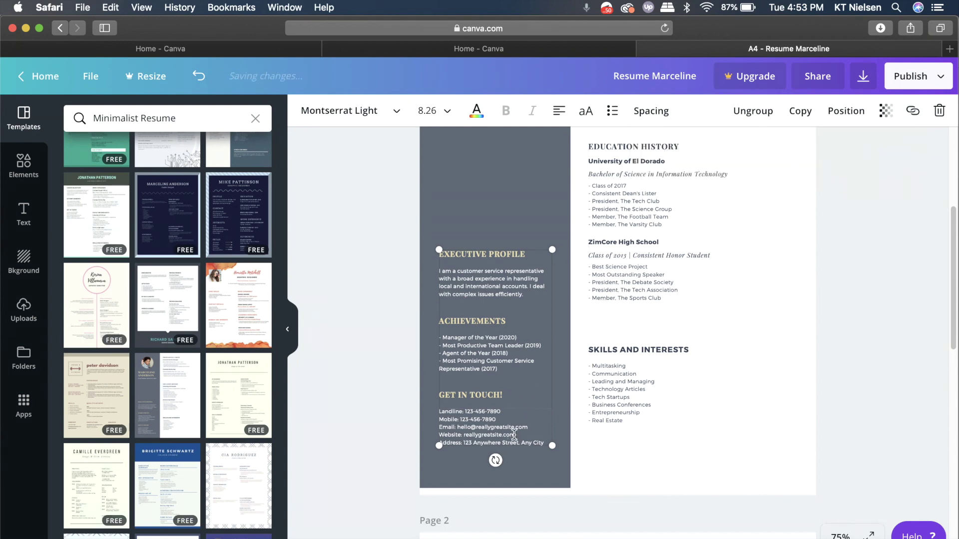
{"action": "left_click_drag", "start_coordinate": [514, 434], "coordinate": [464, 435]}
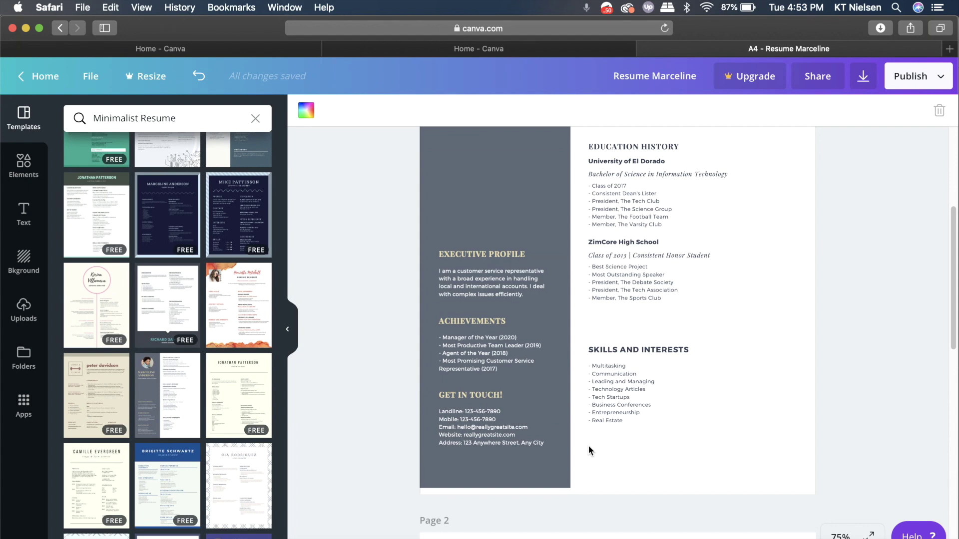
{"action": "scroll", "coordinate": [551, 295], "scroll_direction": "up", "scroll_amount": 5}
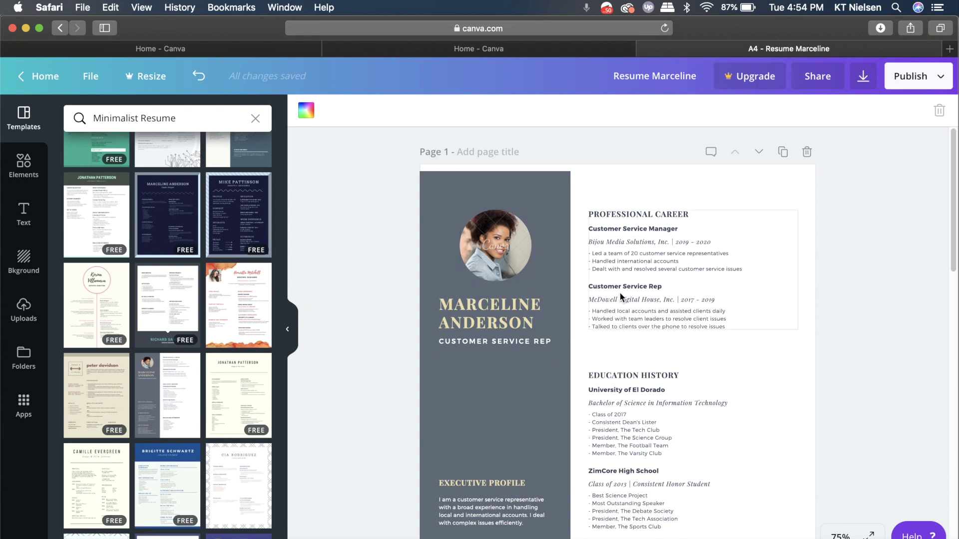
Step: Add the Dropbox app from the Apps panel's New Apps list
{"action": "left_click", "coordinate": [23, 406]}
{"action": "scroll", "coordinate": [197, 398], "scroll_direction": "down", "scroll_amount": 6}
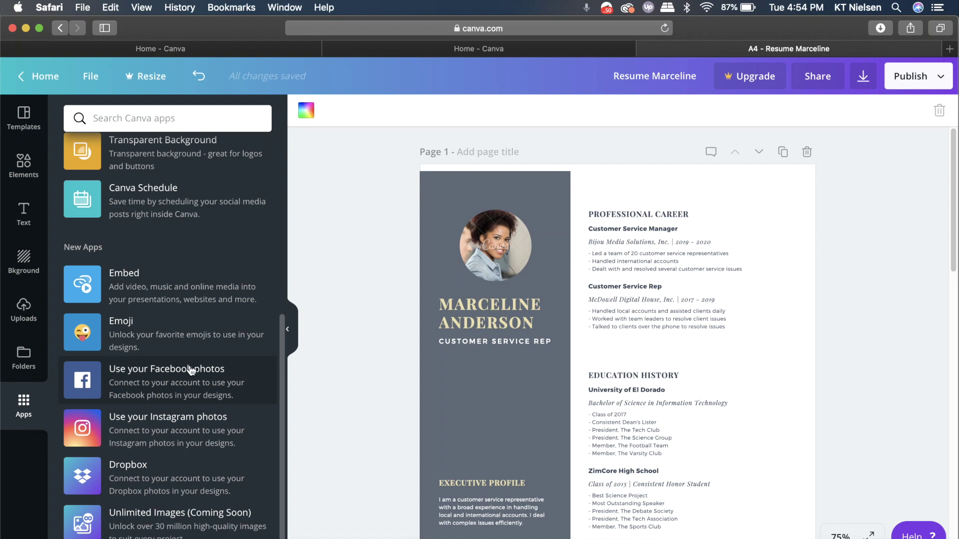
{"action": "scroll", "coordinate": [188, 368], "scroll_direction": "up", "scroll_amount": 1}
{"action": "left_click", "coordinate": [158, 480]}
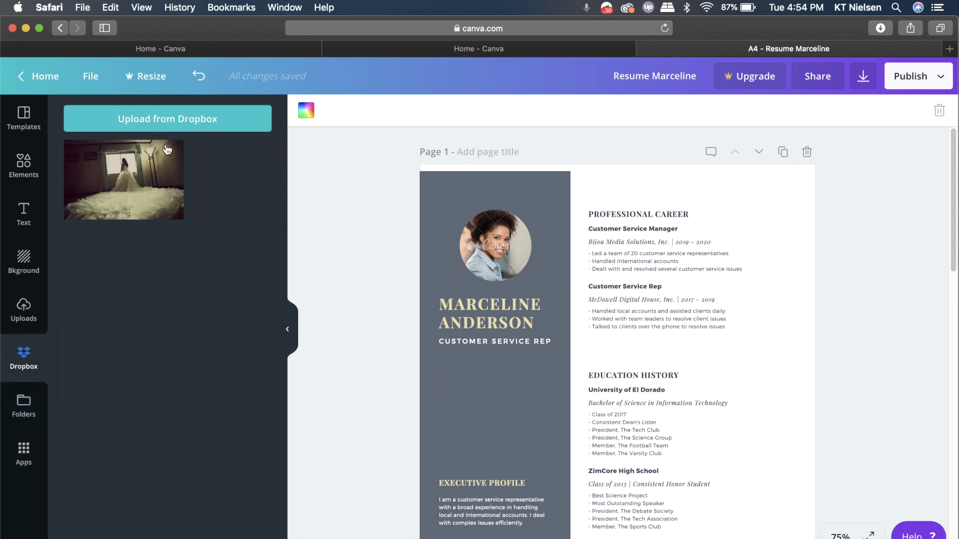
Step: Preview the Upload from Dropbox file chooser, then cancel it without choosing a file
{"action": "left_click", "coordinate": [167, 125]}
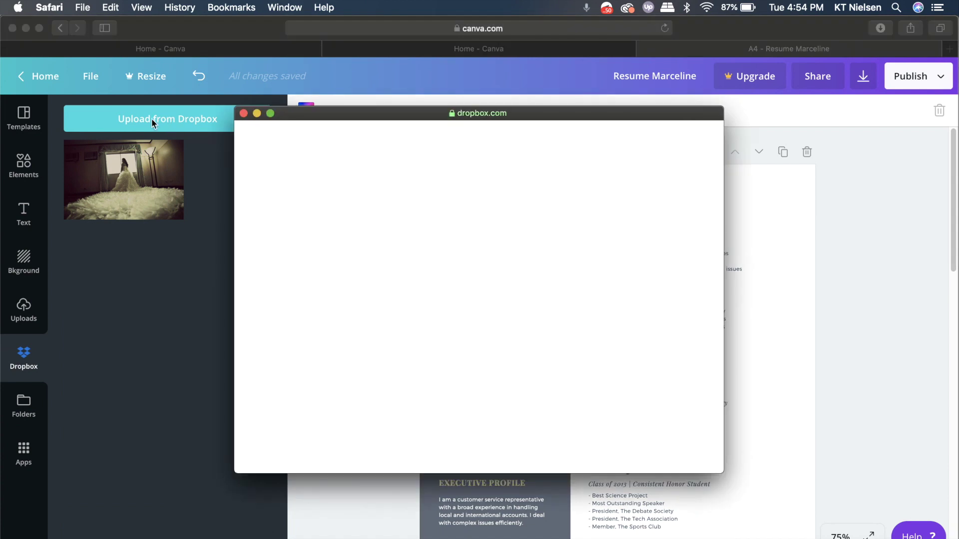
{"action": "left_click_drag", "start_coordinate": [391, 119], "coordinate": [309, 131]}
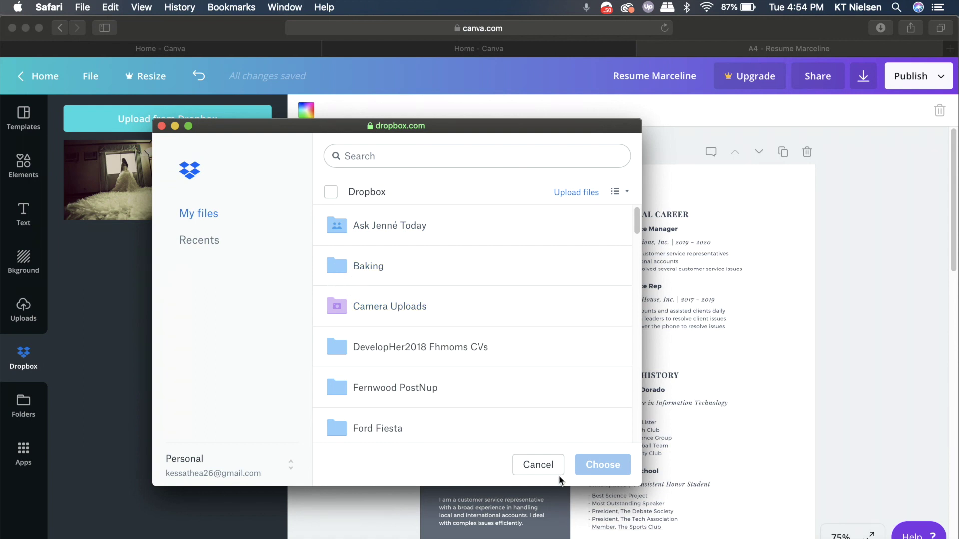
{"action": "left_click", "coordinate": [545, 465]}
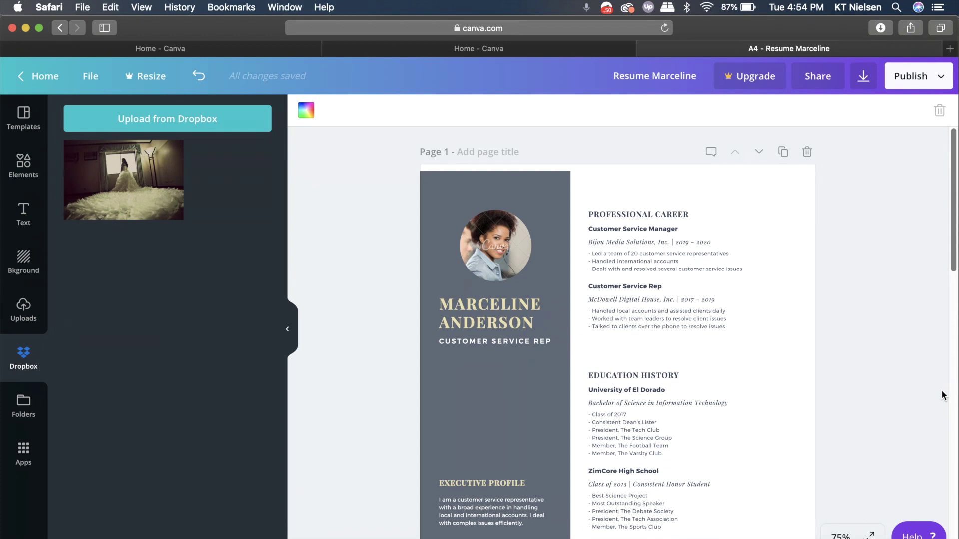